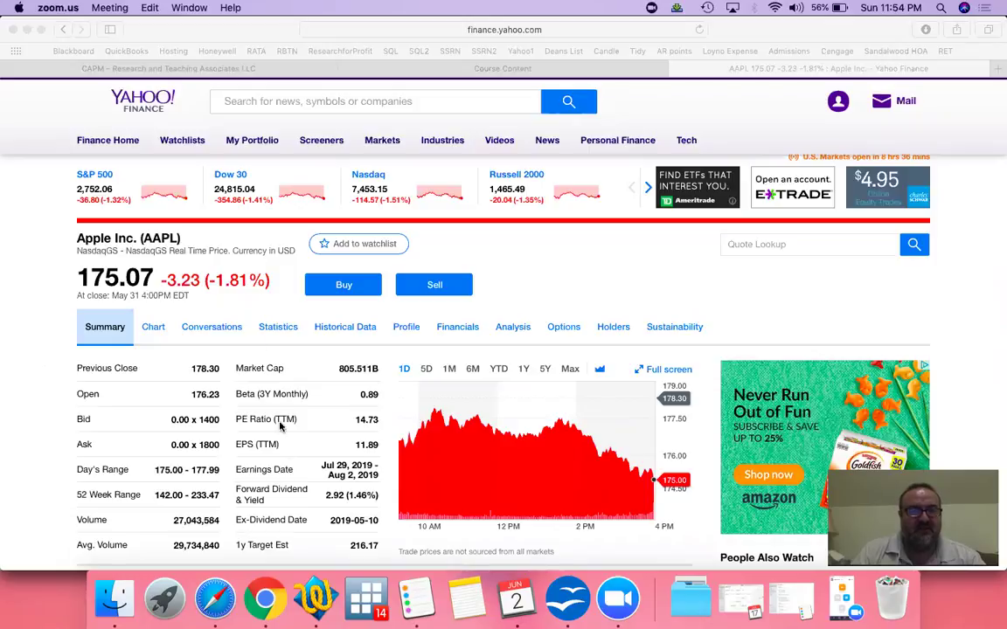
- Bring the Yahoo Finance AAPL quote page, with price 175.07 and P/E 14.73, to the front
click(203, 276)
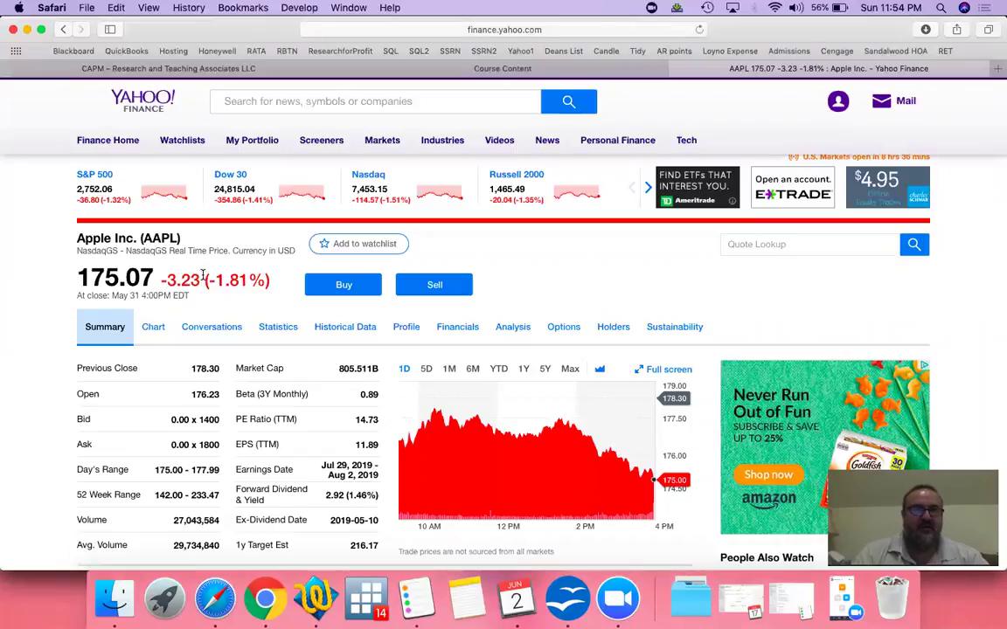
- Enter the Symbol heading in C4 with AAPL beneath it
key(super+Tab)
key(super+Tab)
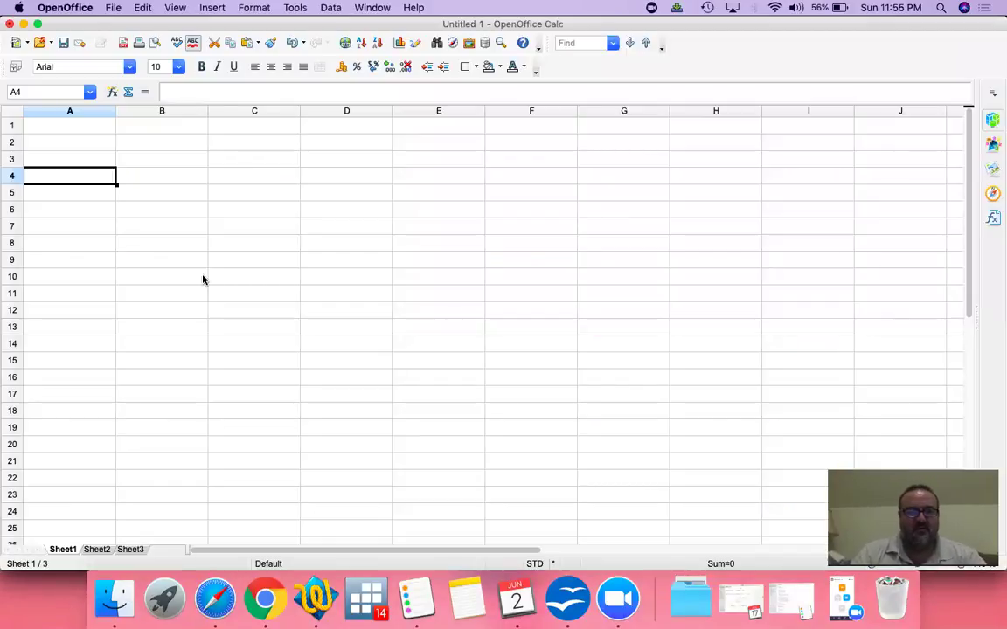
text(S)
key(BackSpace)
key(Escape)
key(Right)
key(Right)
text(S)
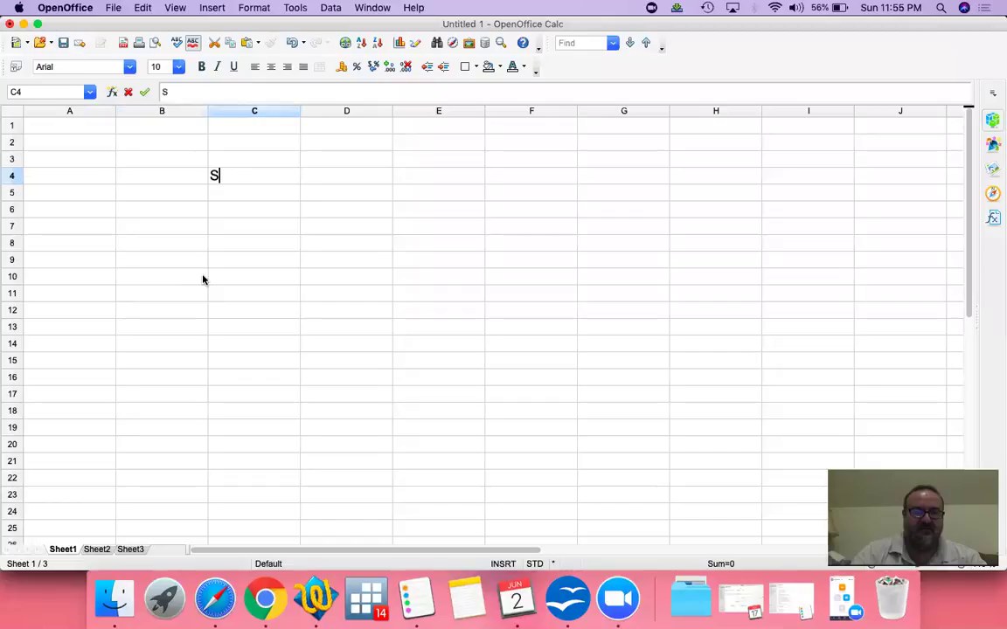
text(ymbol)
key(Return)
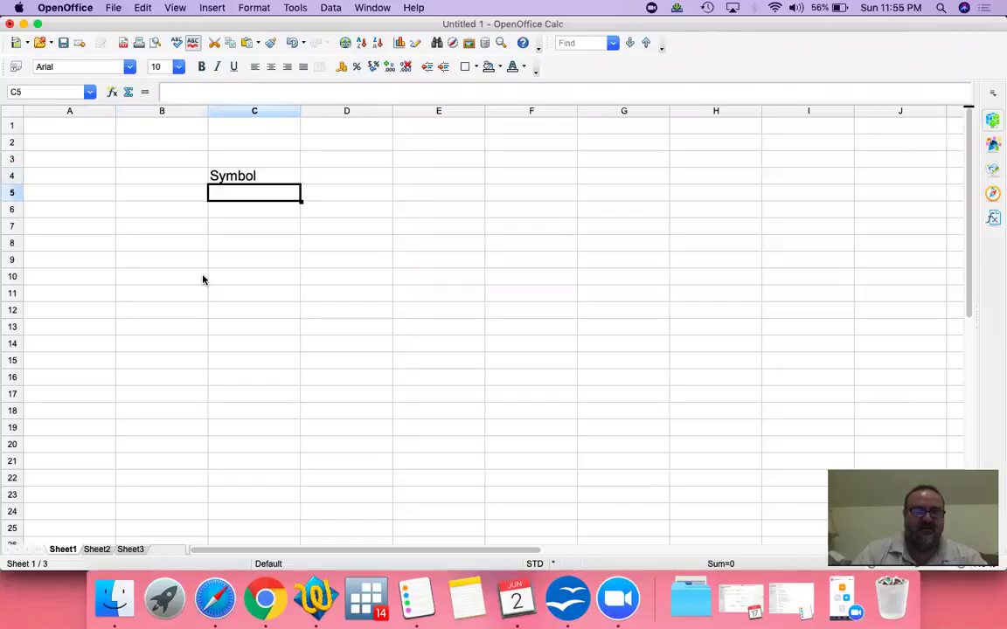
text(AAPL)
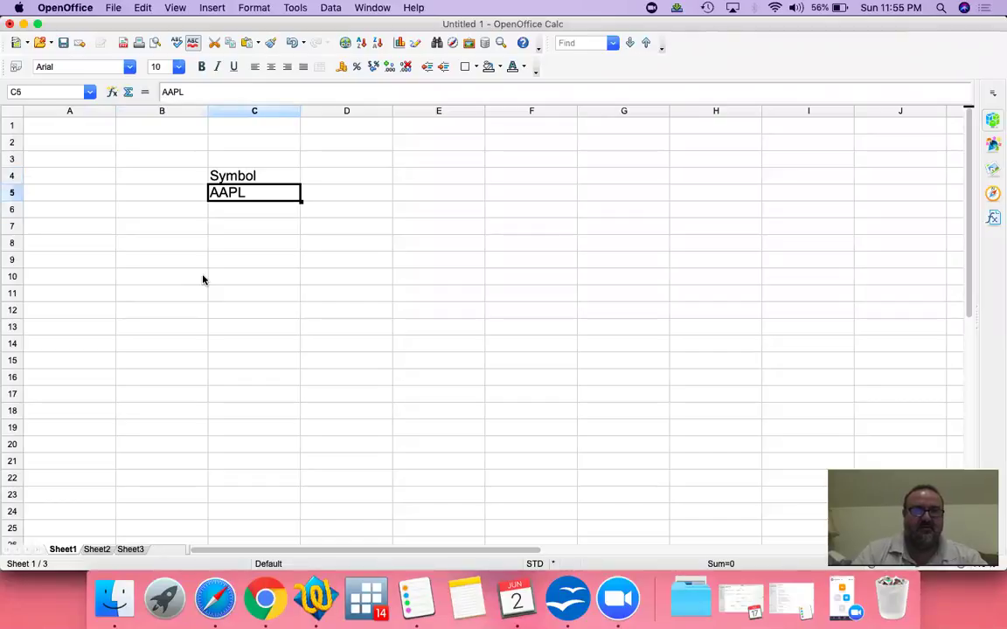
key(Up)
key(Right)
- Add an EPS heading with AAPL's 11.89 centred, shifting those cells one column right
key(super+Tab)
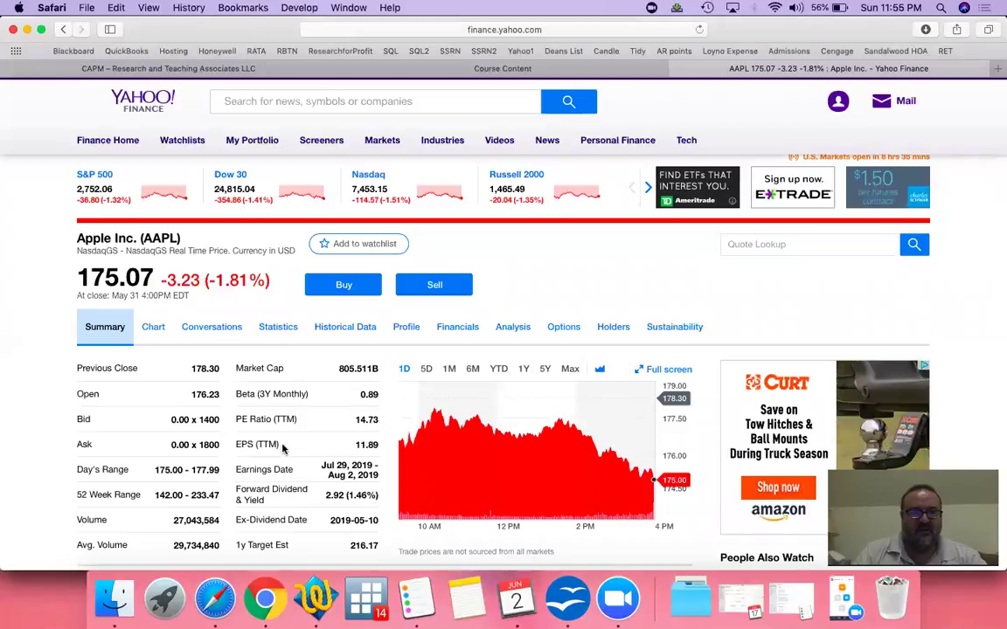
key(super+Tab)
text(EPS)
key(Return)
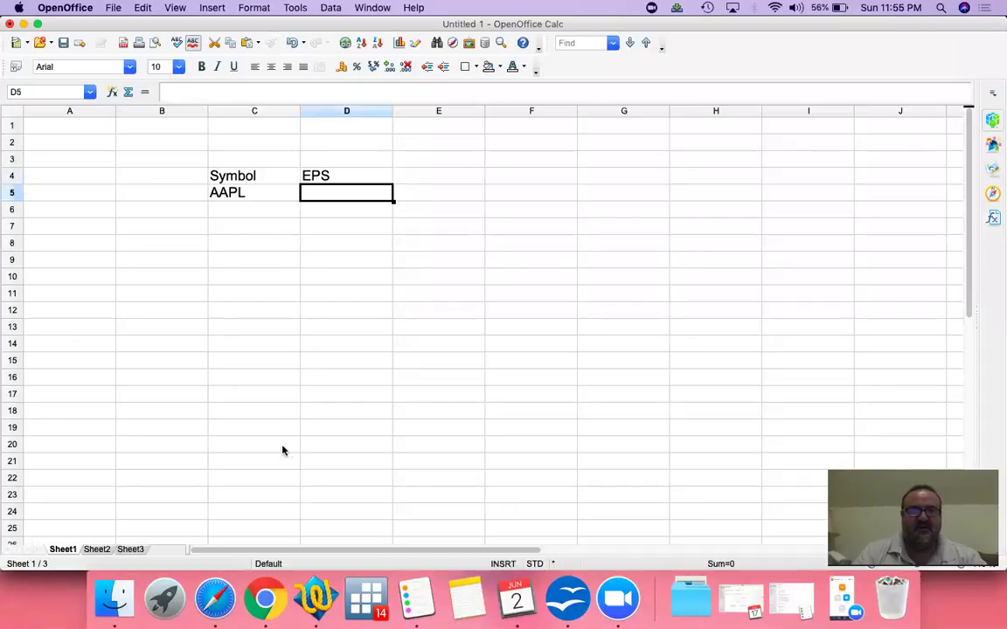
key(super+Tab)
key(super+Tab)
text(1)
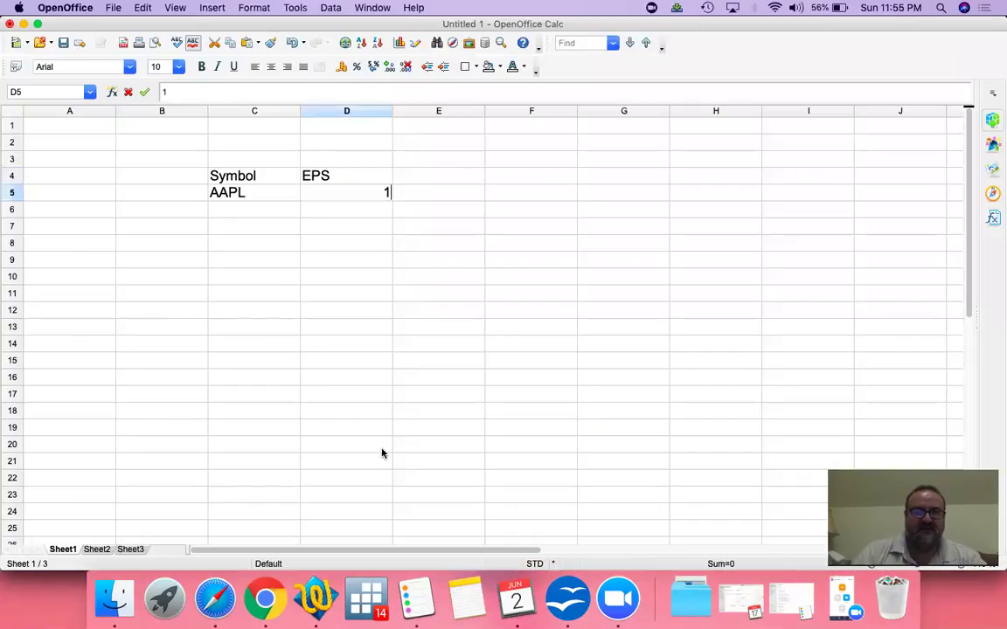
text(1.89)
key(Return)
key(Up)
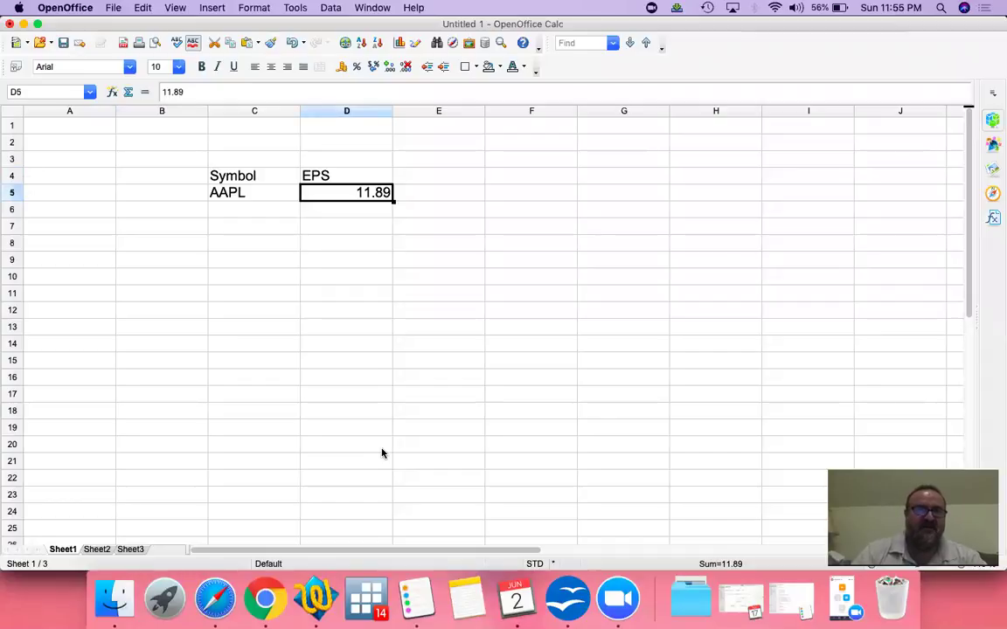
click(271, 68)
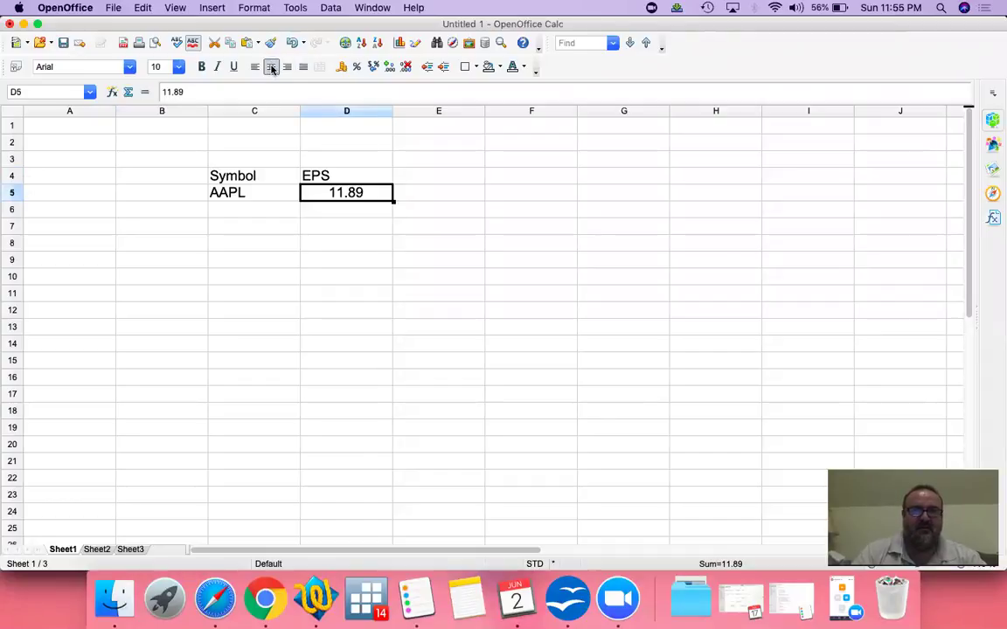
key(Up)
key(shift+Down)
key(super+plus)
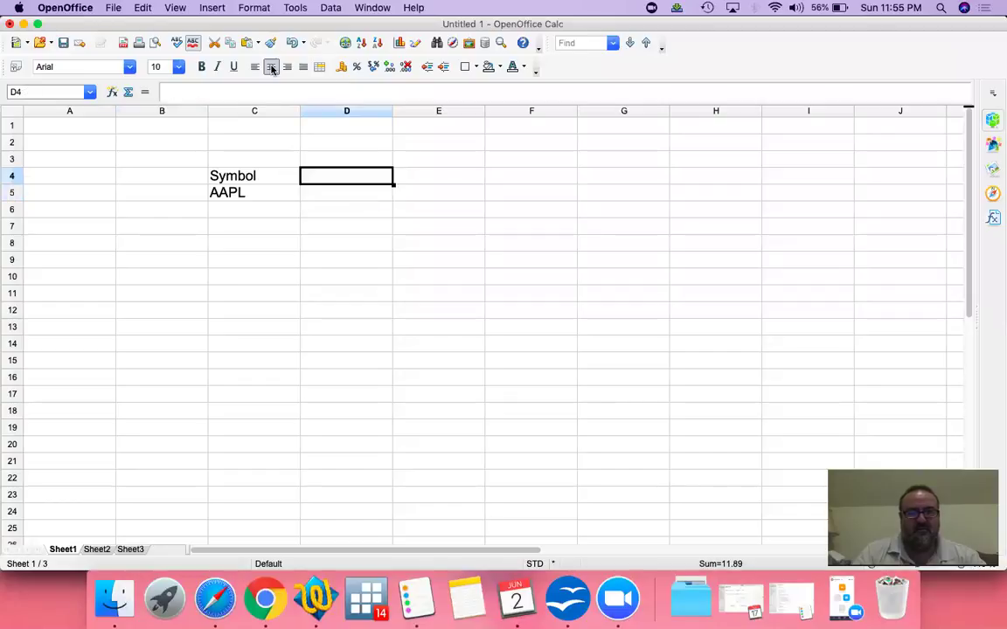
- Add a Price heading with AAPL's 175.07 price centred beneath it
text(Price)
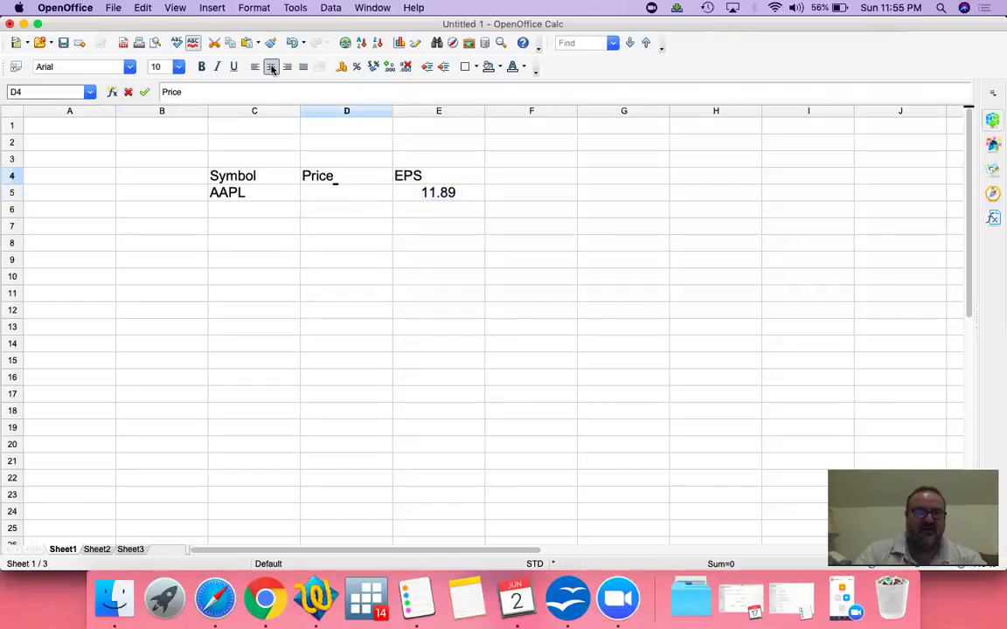
key(Return)
key(super+Tab)
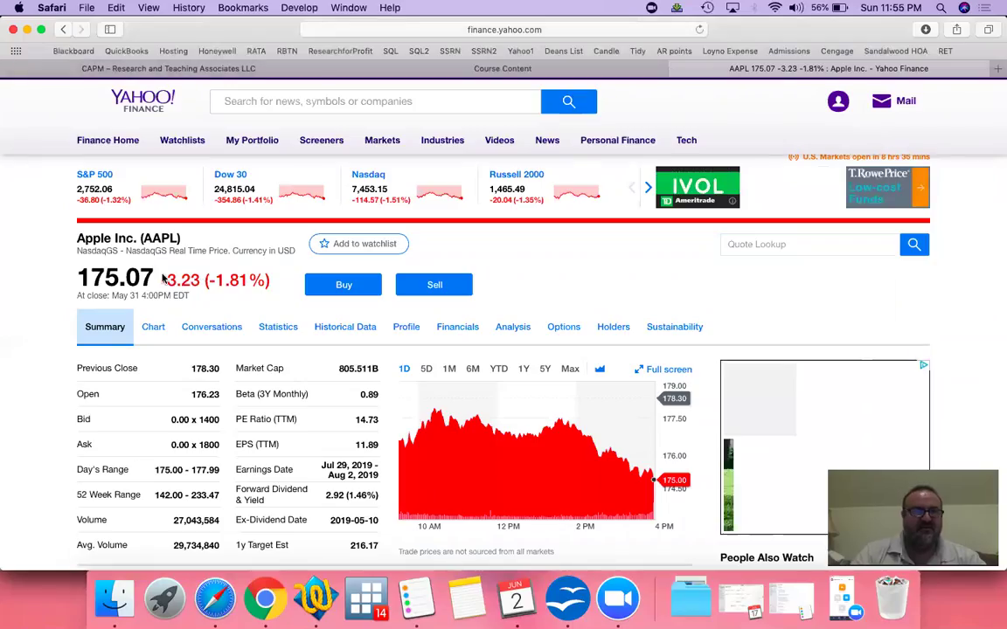
key(super+Tab)
text(175.07)
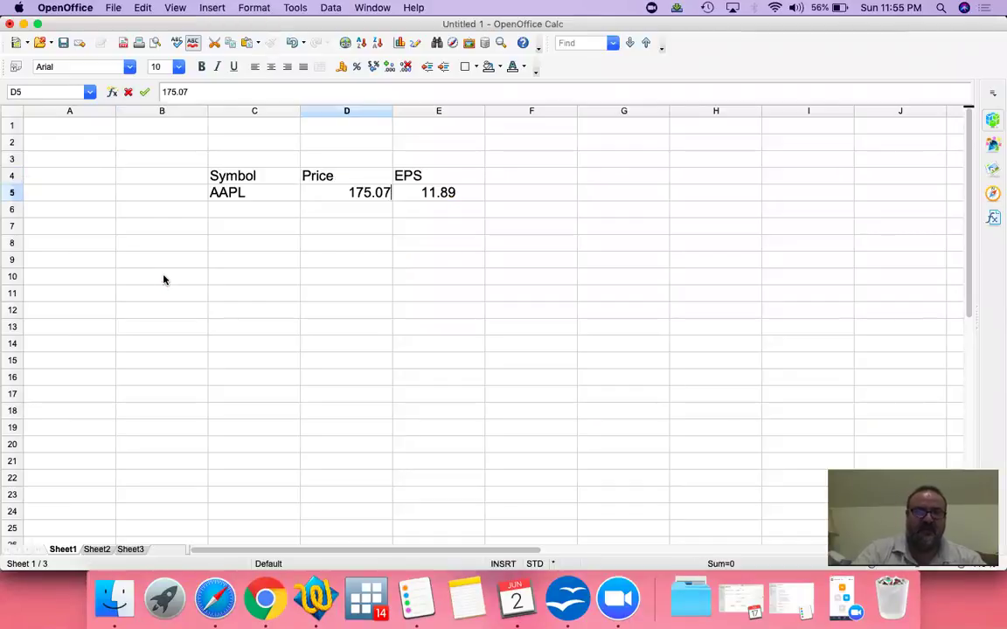
key(Return)
key(Up)
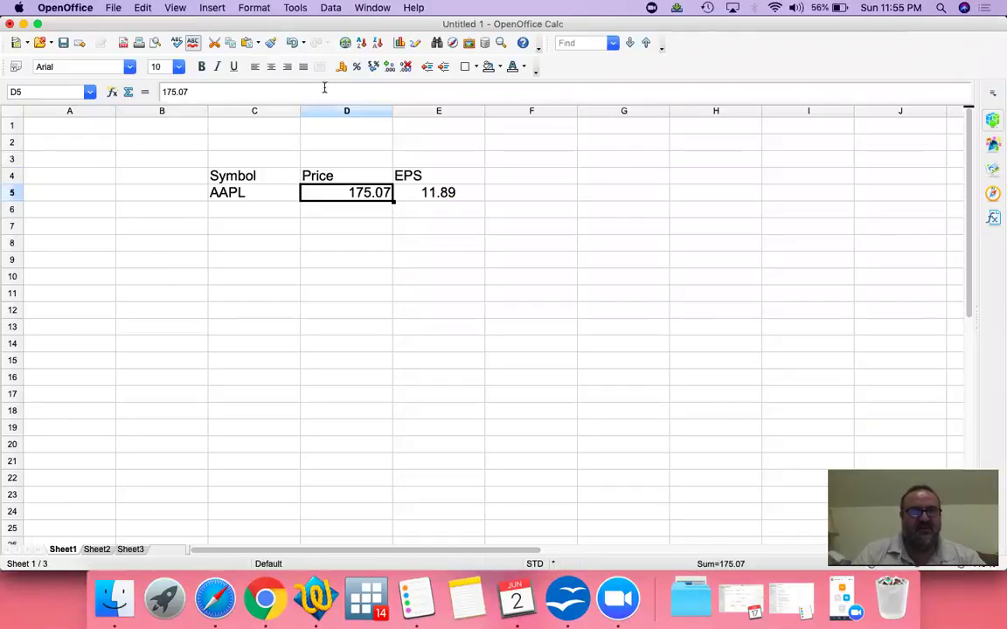
click(272, 69)
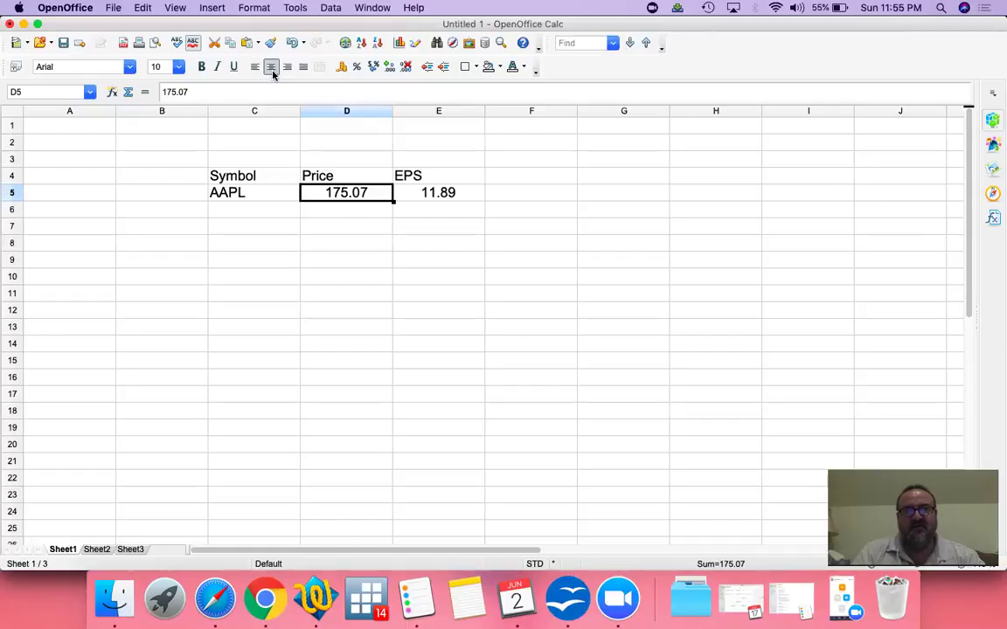
key(Right)
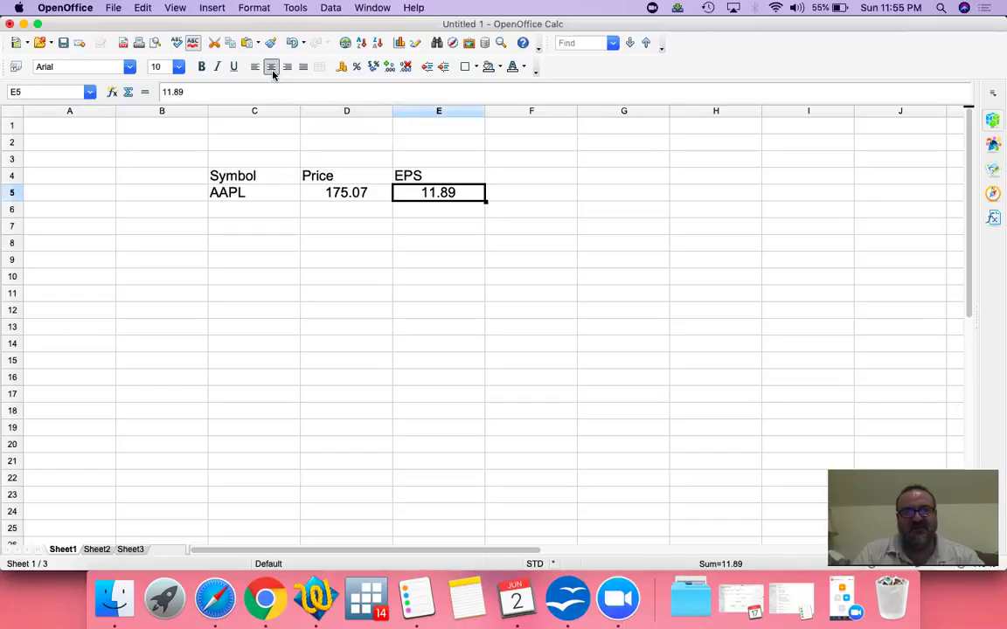
- Add a P/E heading in F4 with the formula =D5/E5 beneath it
key(Right)
key(Up)
text(P/E)
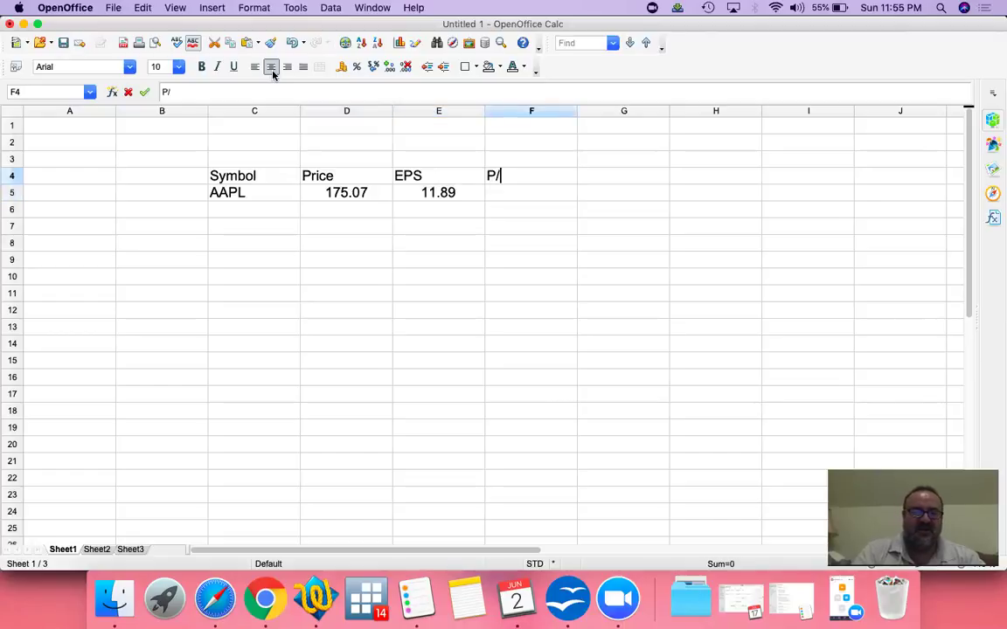
key(Return)
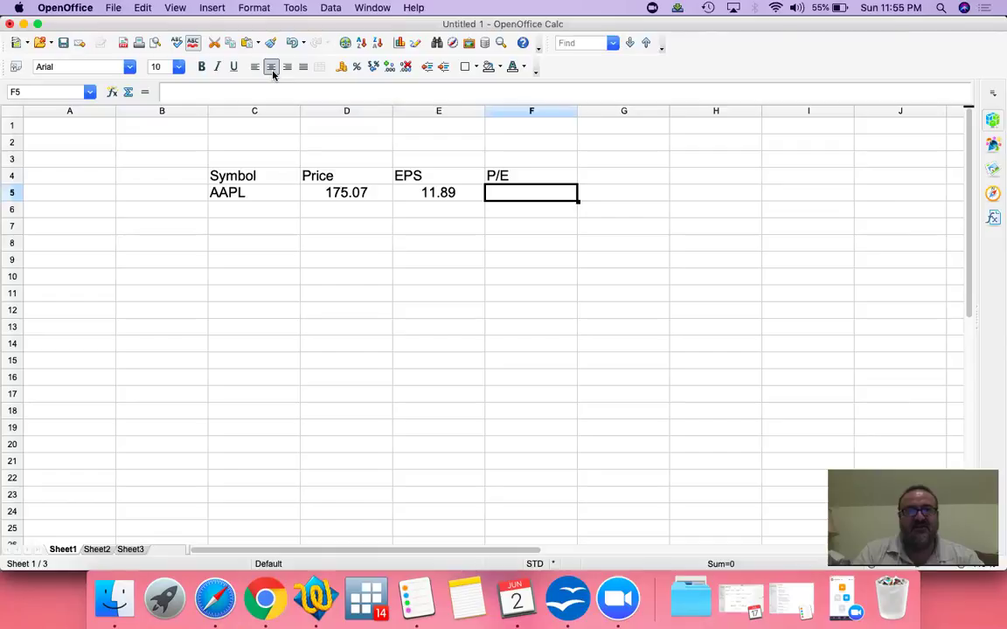
text(=)
key(Left)
key(Left)
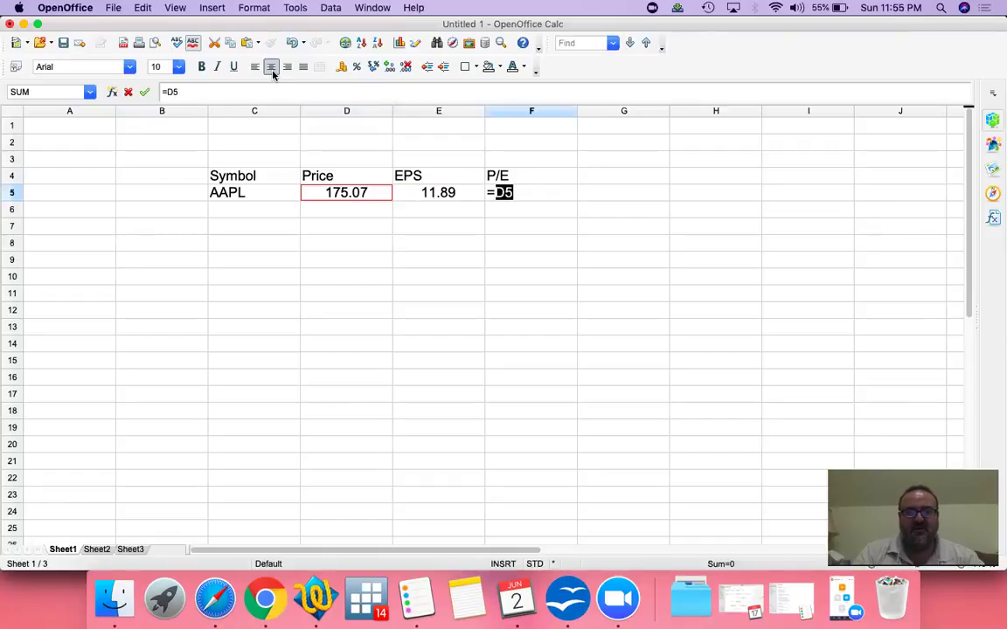
text(/)
key(Right)
key(Return)
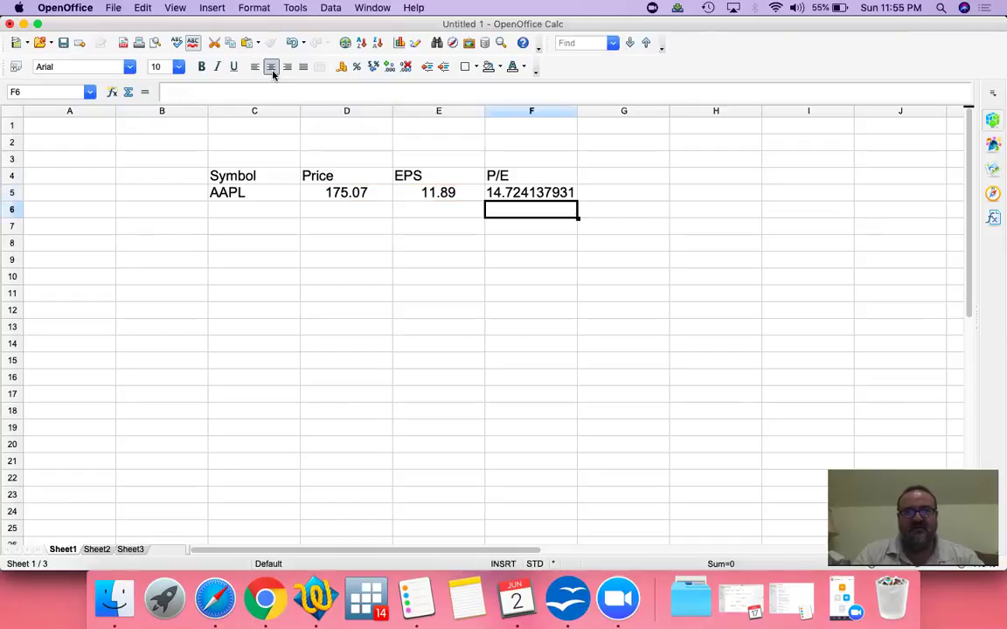
key(Up)
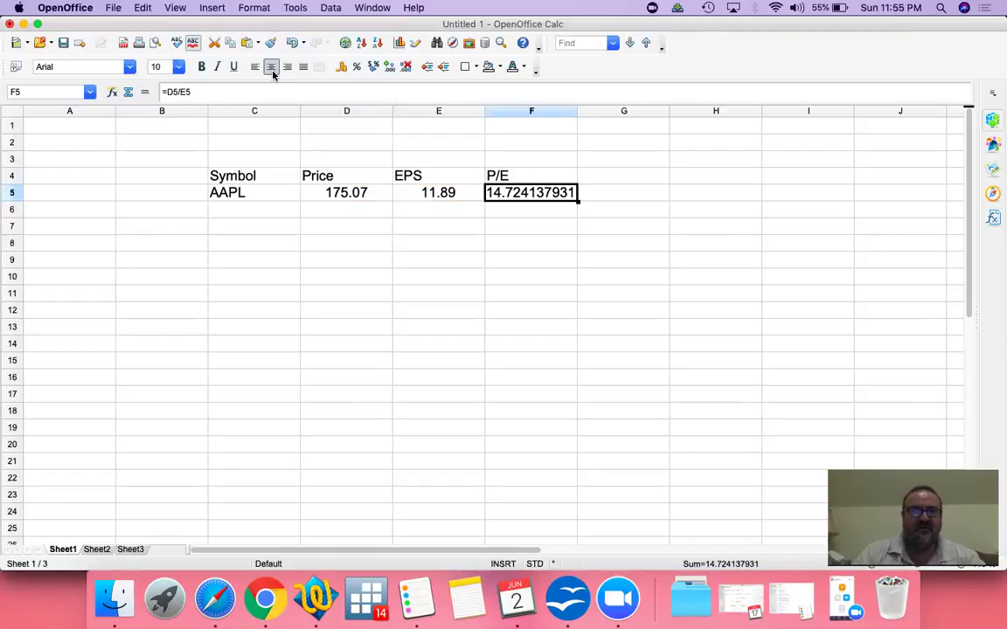
- Reduce the AAPL P/E to two decimal places, showing 14.72
click(405, 69)
click(405, 69)
click(404, 69)
click(405, 69)
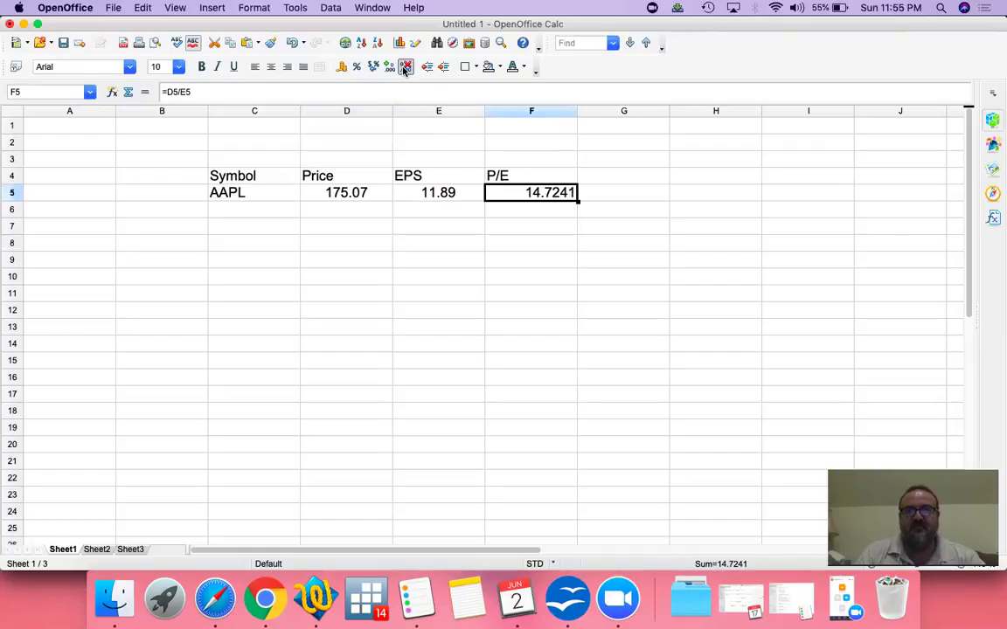
click(405, 70)
click(405, 69)
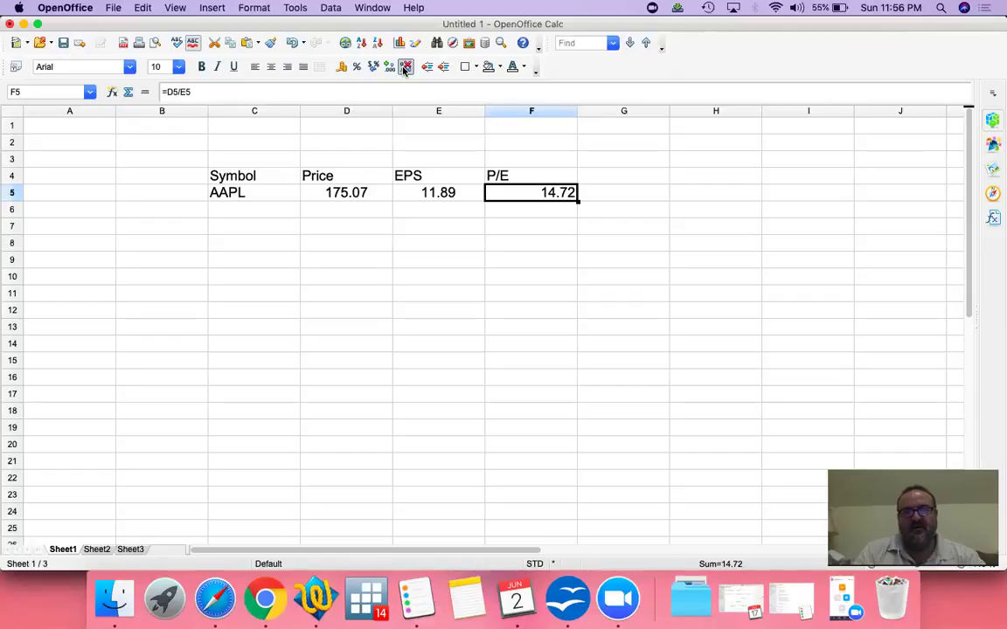
key(Up)
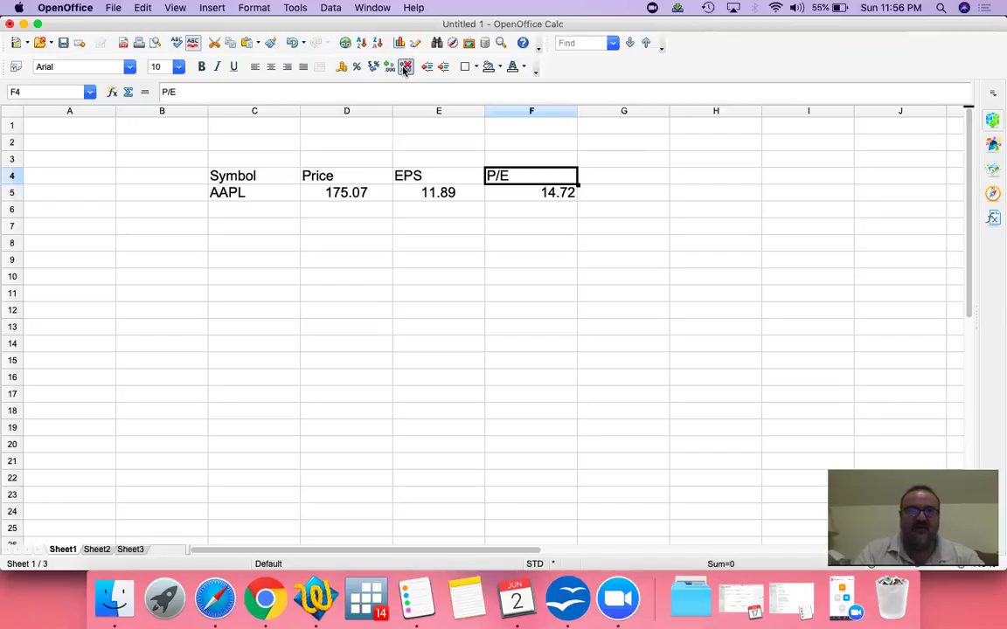
key(Down)
key(Up)
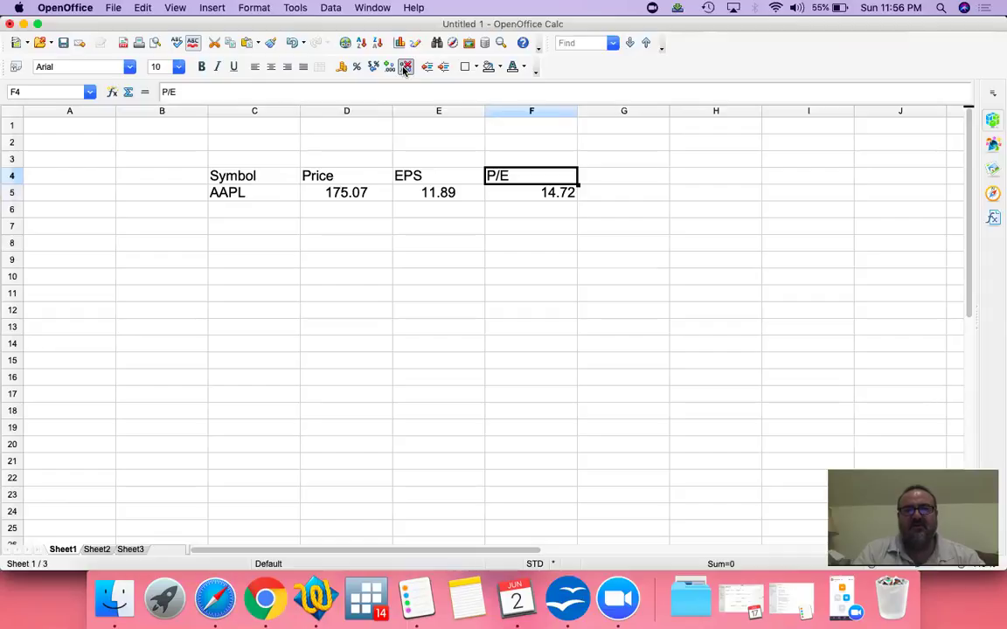
key(Down)
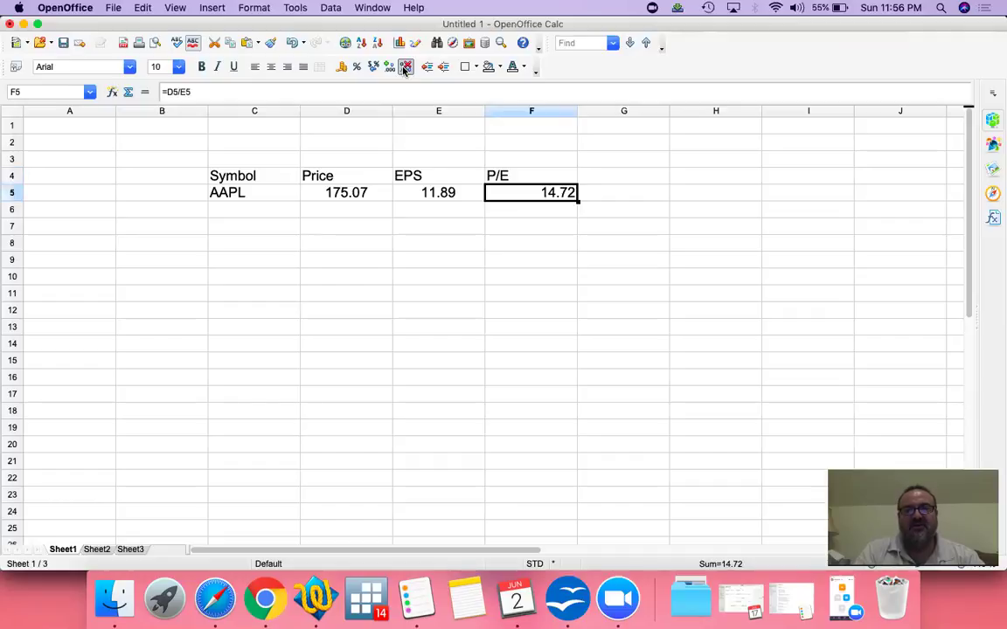
key(Down)
- Look up Amazon's AMZN quote on Yahoo Finance and enter AMZN as the new symbol
key(Left)
key(Left)
key(Left)
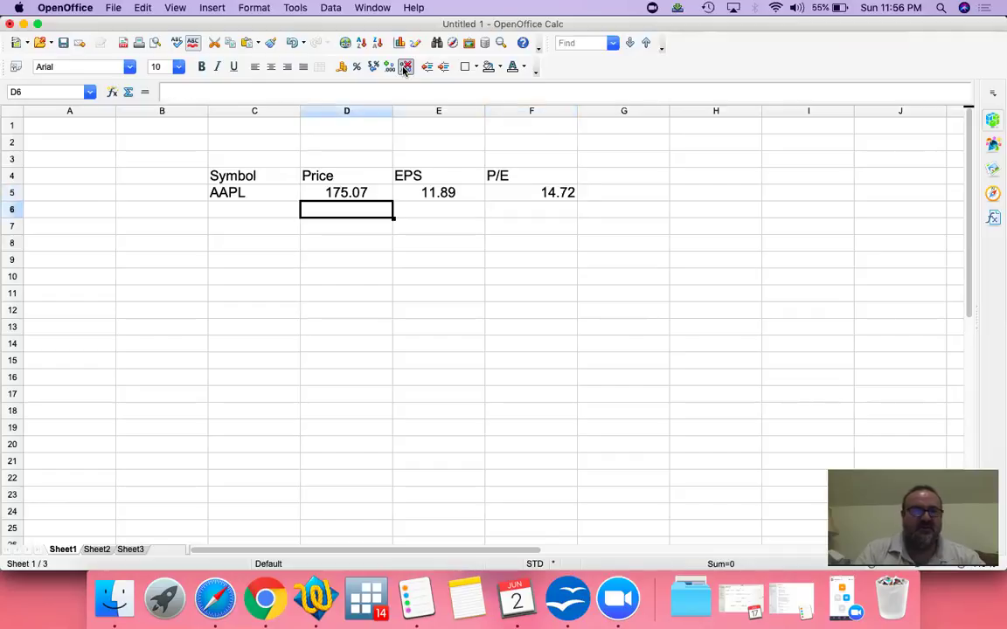
key(super+Tab)
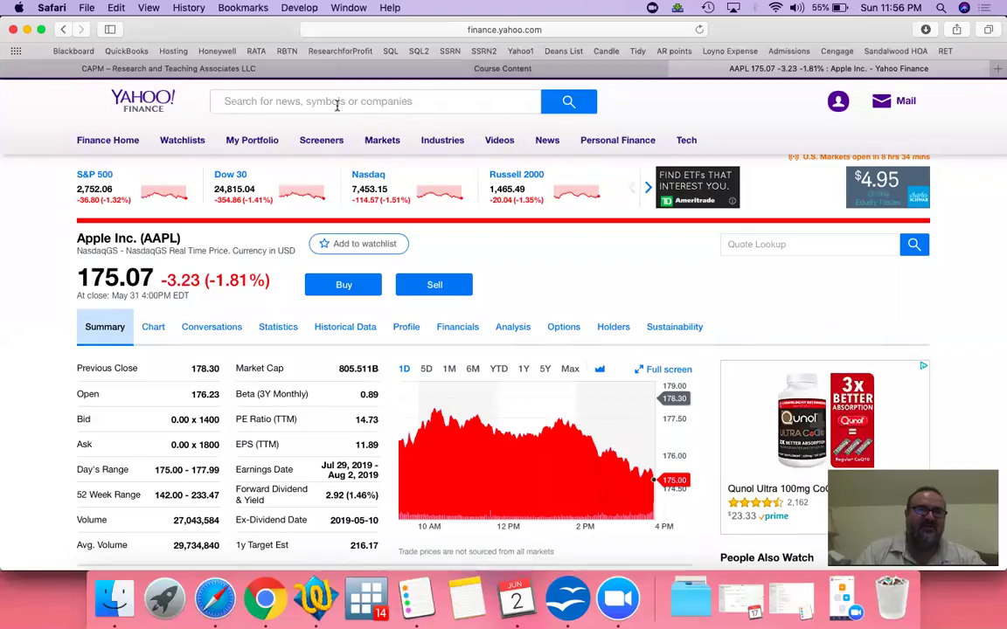
click(337, 101)
text(AMZN)
key(Return)
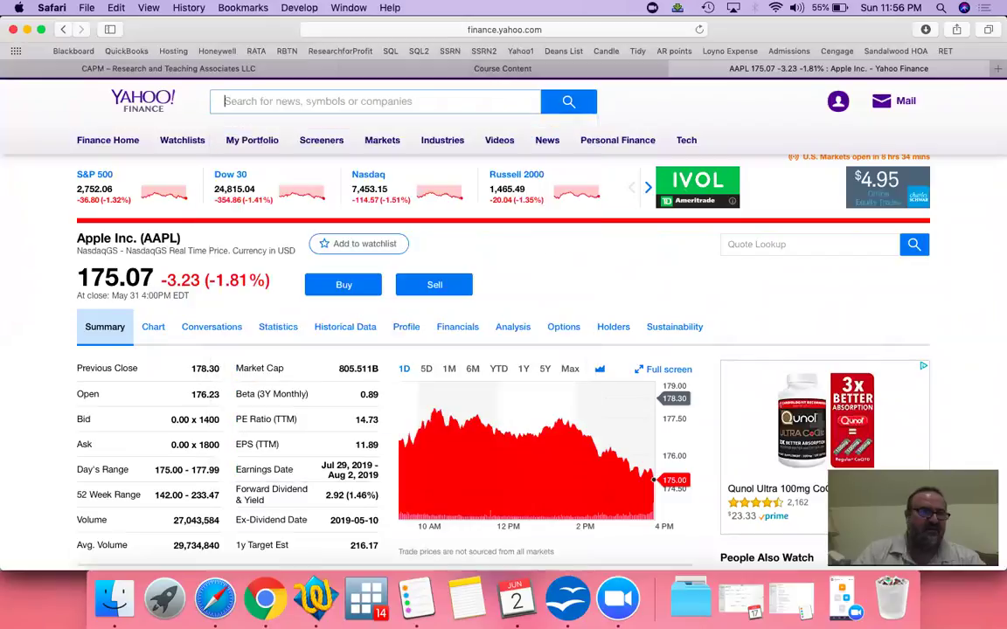
scroll(27, 348, down, 1)
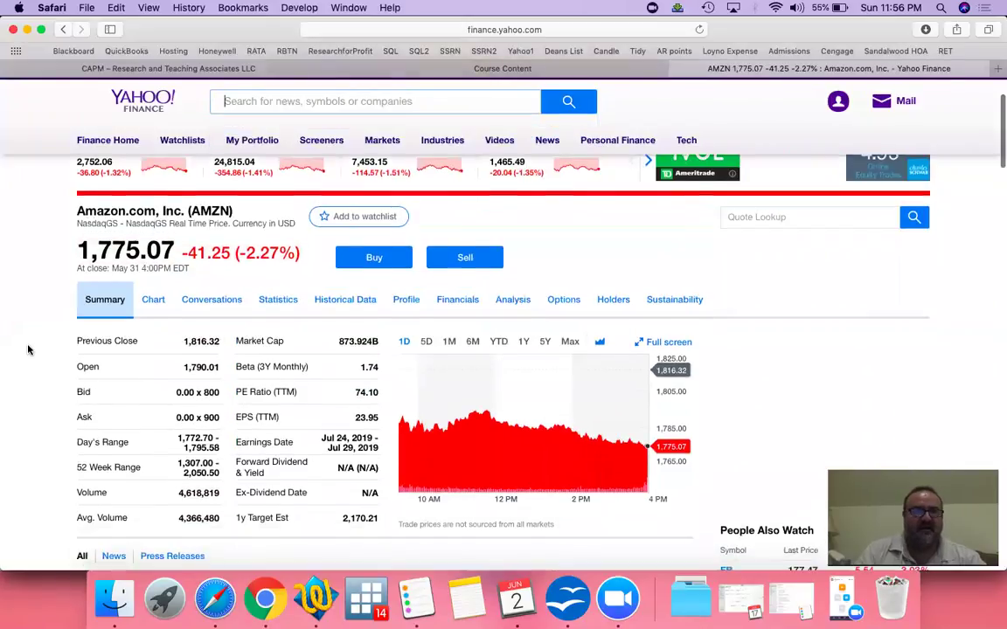
key(super+Tab)
text(AMZN)
key(Tab)
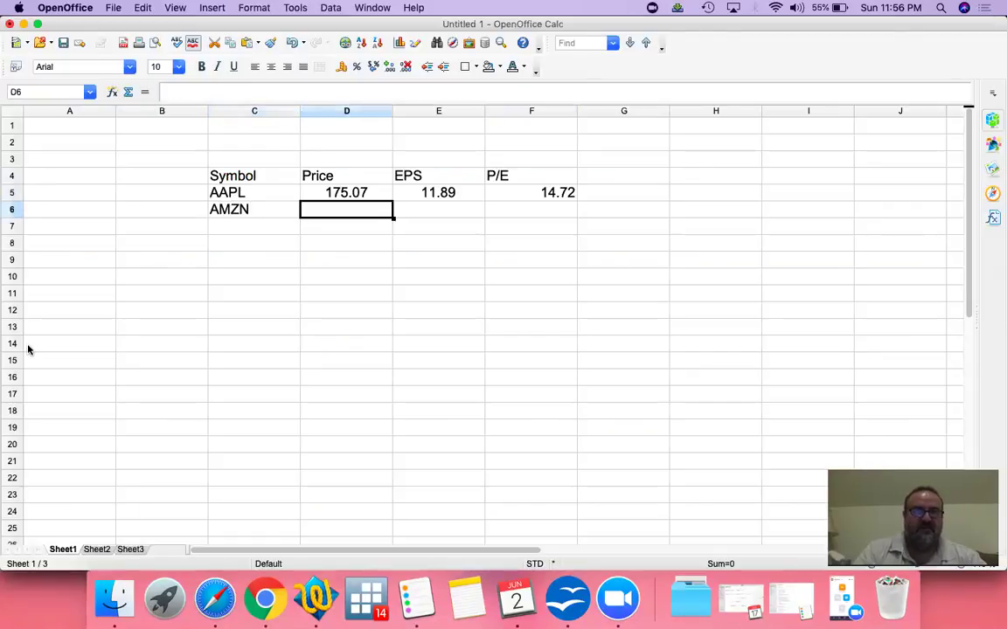
- Enter Amazon's price of 1775.07 next to AMZN
key(super+Tab)
click(21, 223)
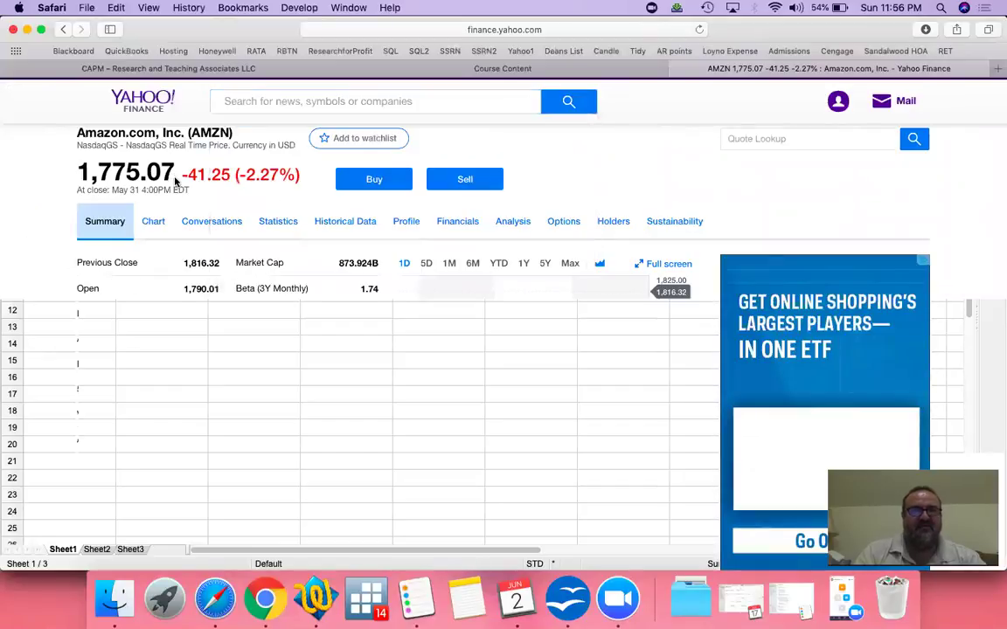
key(super+Tab)
text(1775)
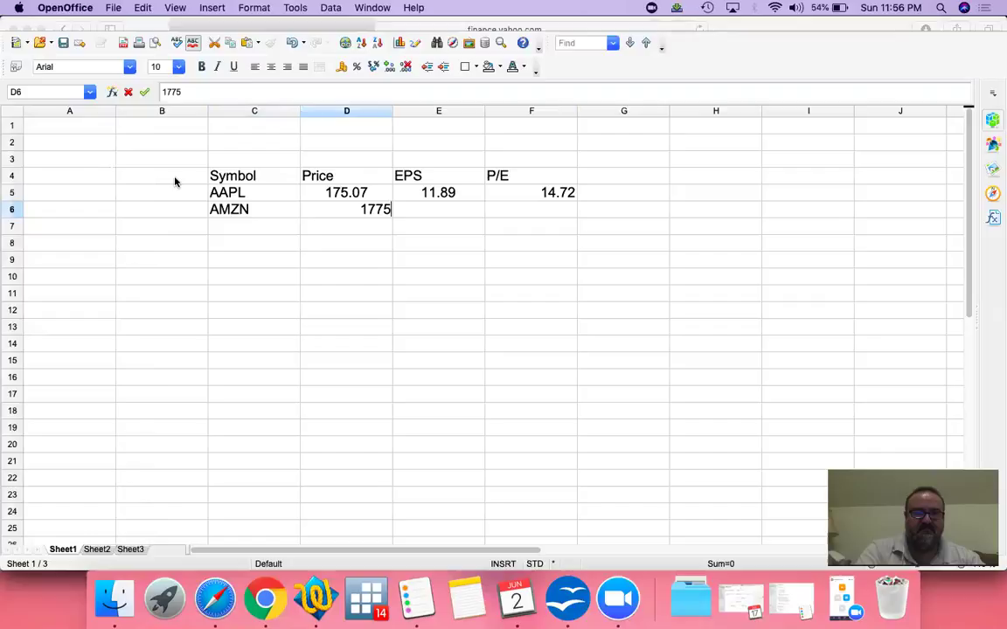
text(.07)
key(Return)
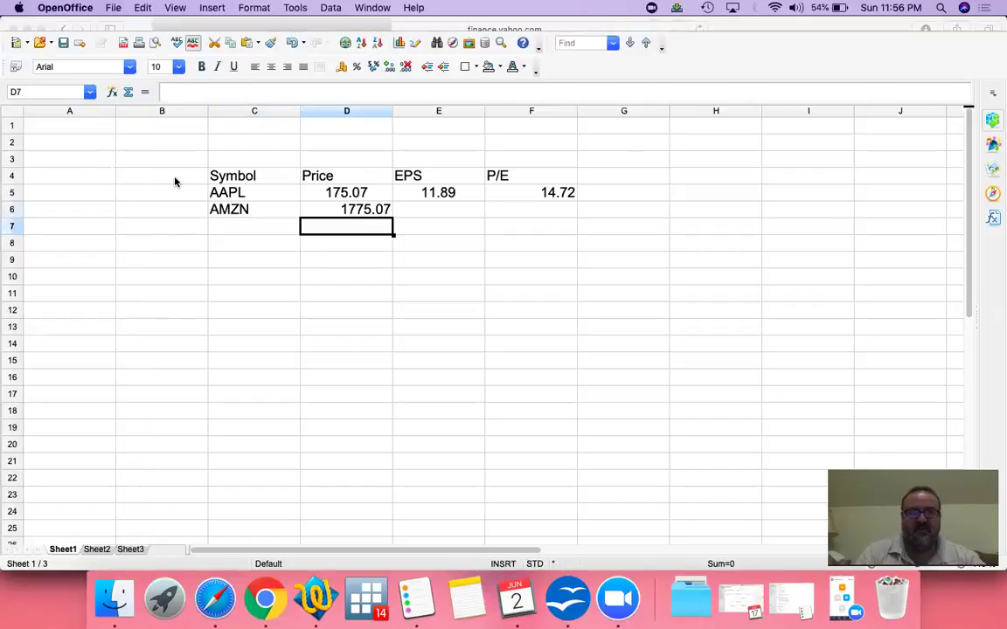
key(Up)
key(Right)
- Enter Amazon's EPS of 23.95 and centre the AMZN price and EPS
key(super+Tab)
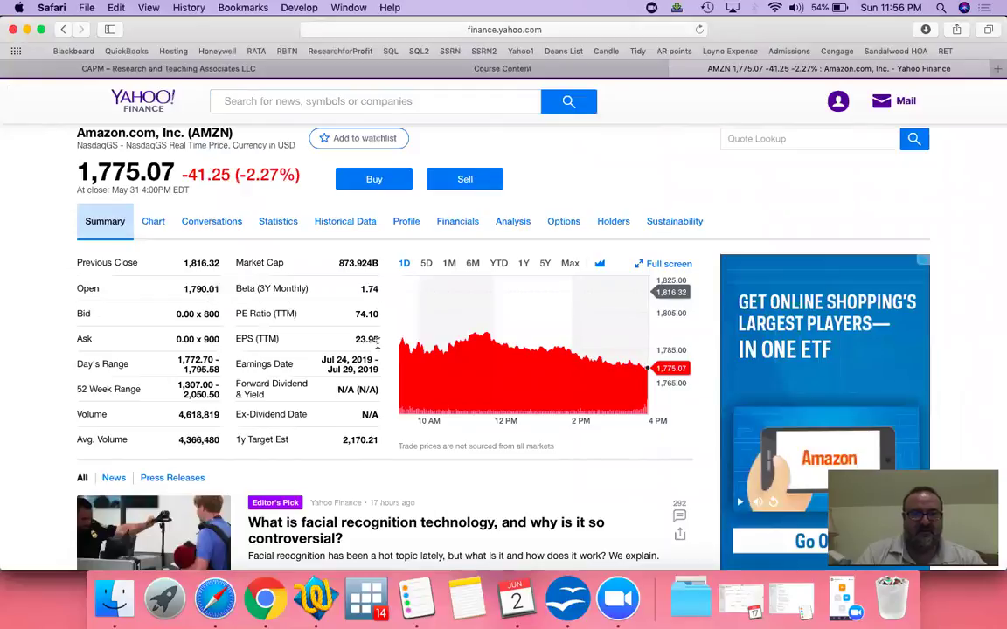
key(super+Tab)
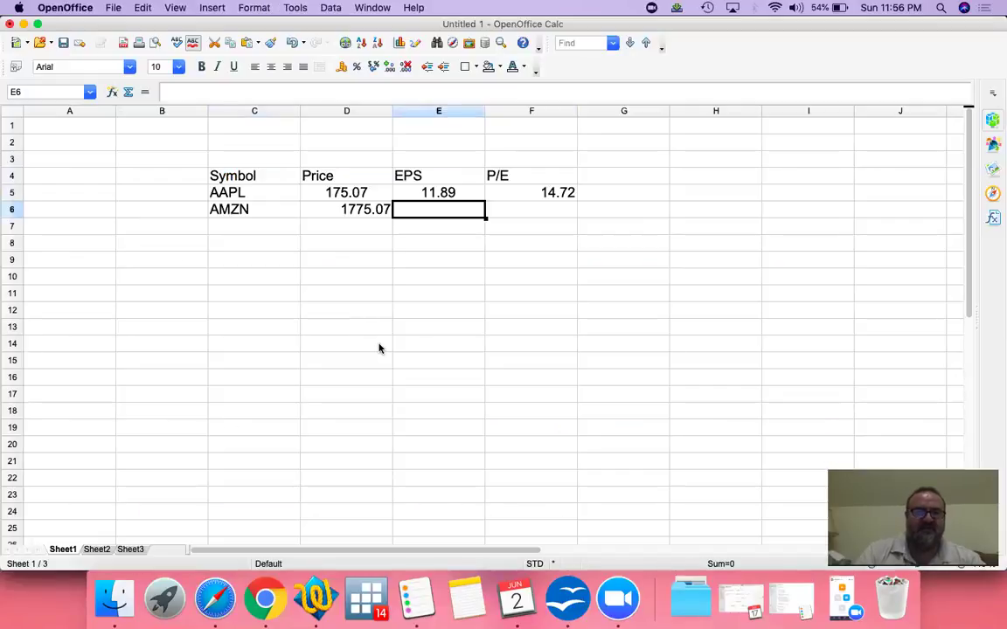
text(23.95)
key(Return)
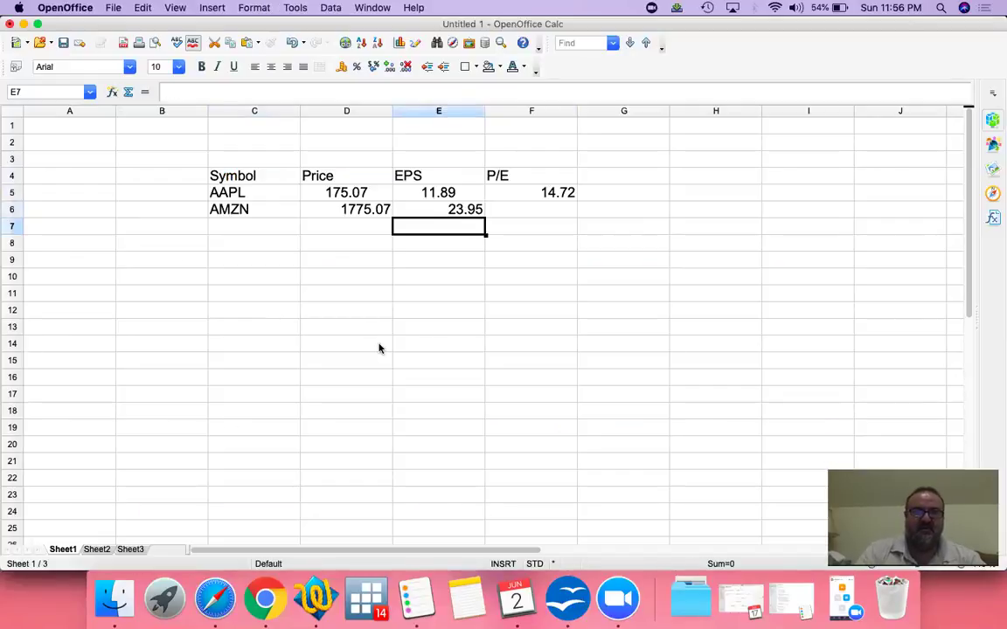
key(Up)
key(Right)
key(Left)
key(Left)
key(shift+Right)
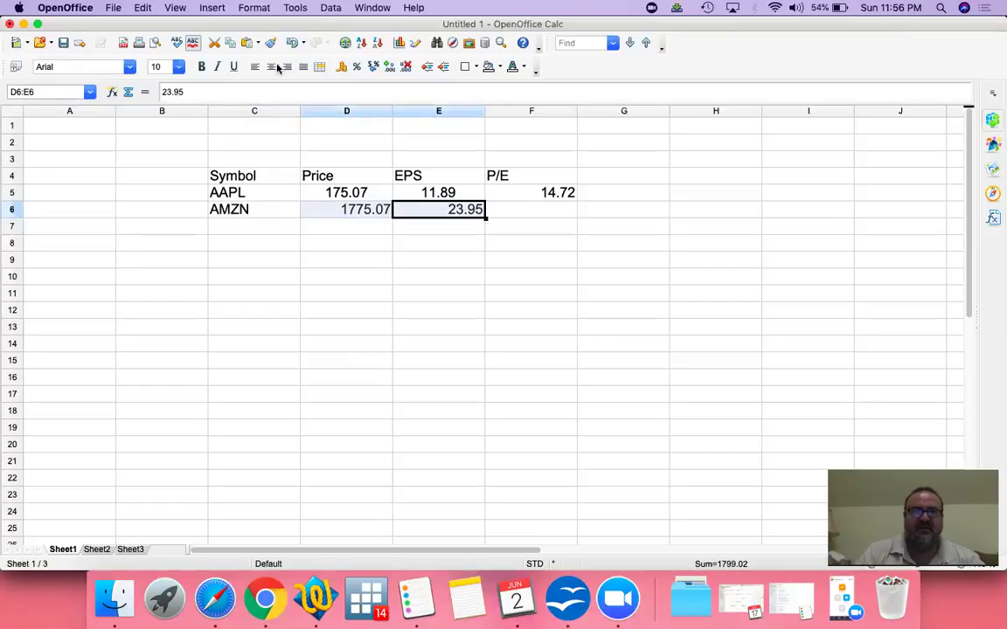
click(277, 68)
- Enter the AMZN P/E formula =D6/E6 and round it to 74.12
key(Right)
text(=)
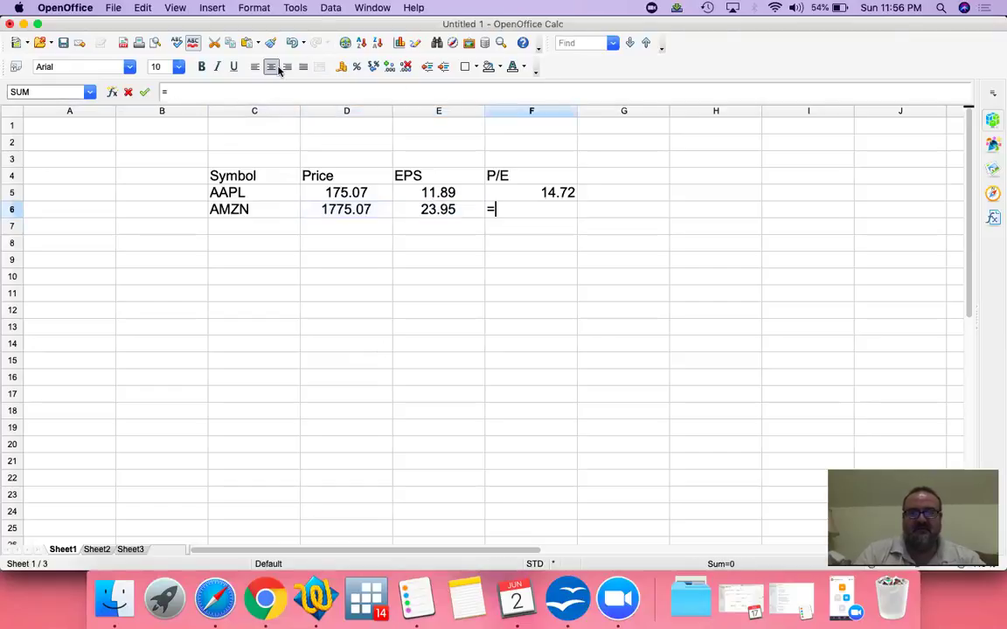
key(Left)
key(Left)
text(/)
key(Left)
key(Return)
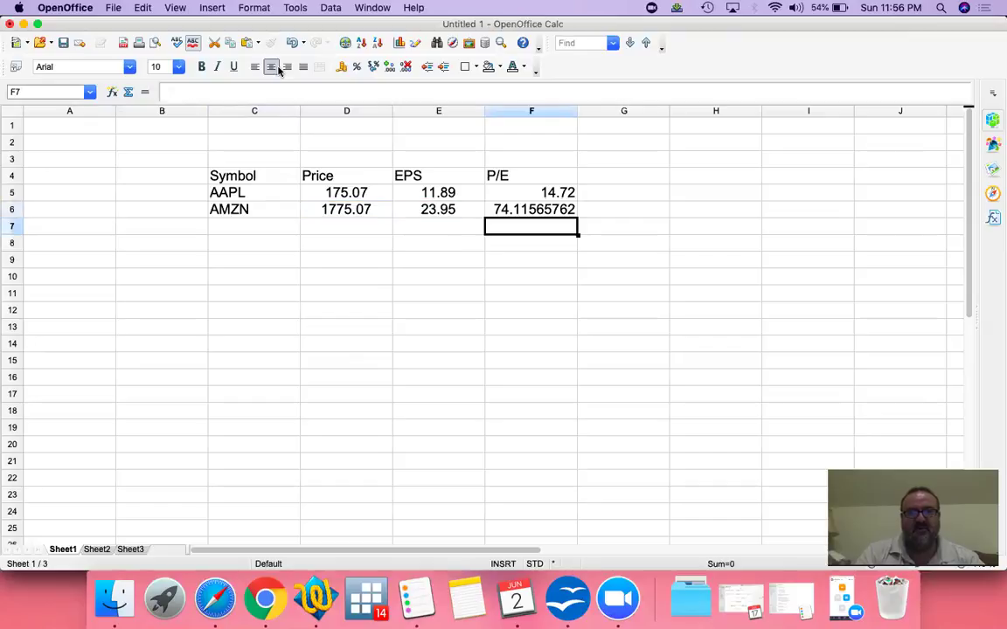
key(Up)
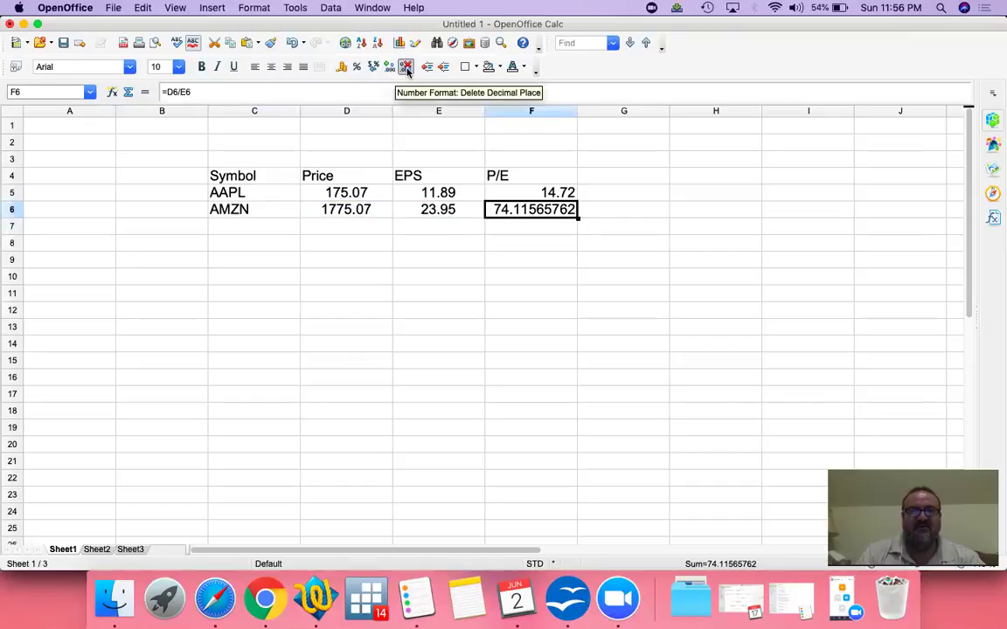
click(407, 69)
click(407, 68)
click(407, 68)
click(406, 68)
click(406, 68)
click(406, 68)
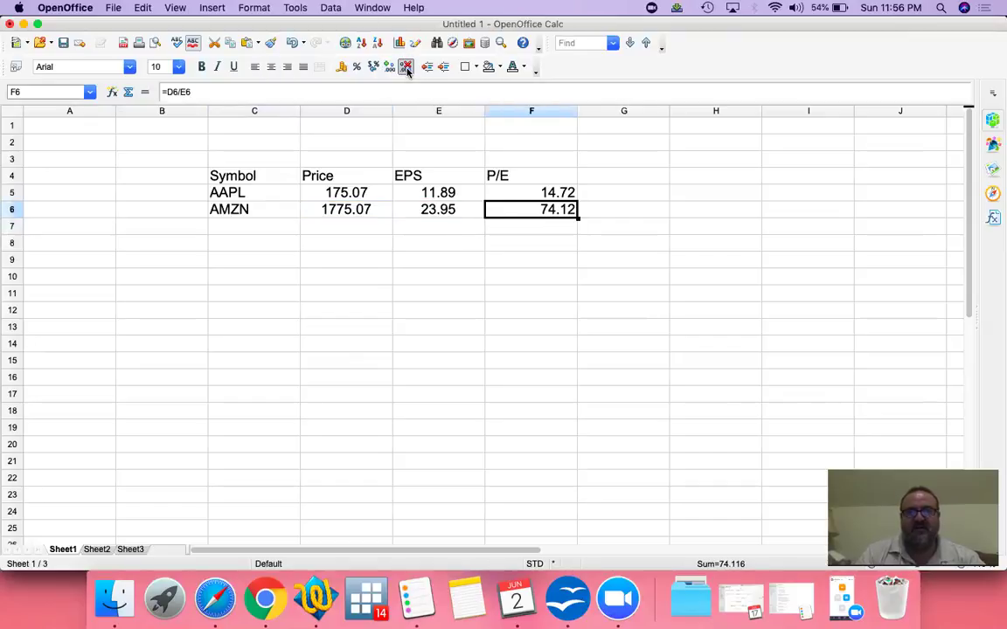
- Select across the AMZN row and then the AAPL row to compare them
key(Left)
key(Left)
key(Left)
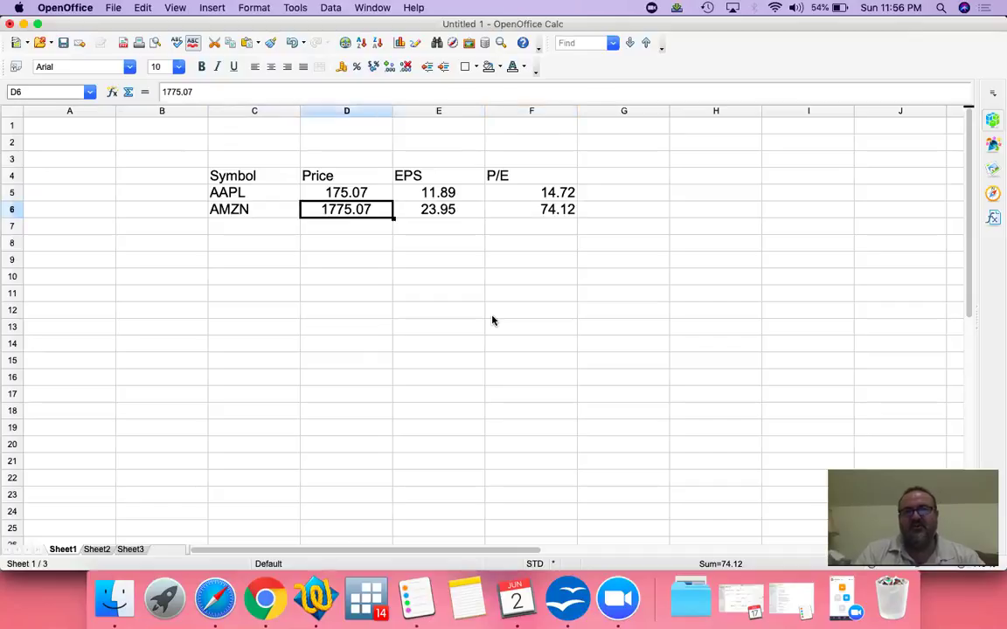
key(shift+Right)
key(shift+Right)
key(shift+Right)
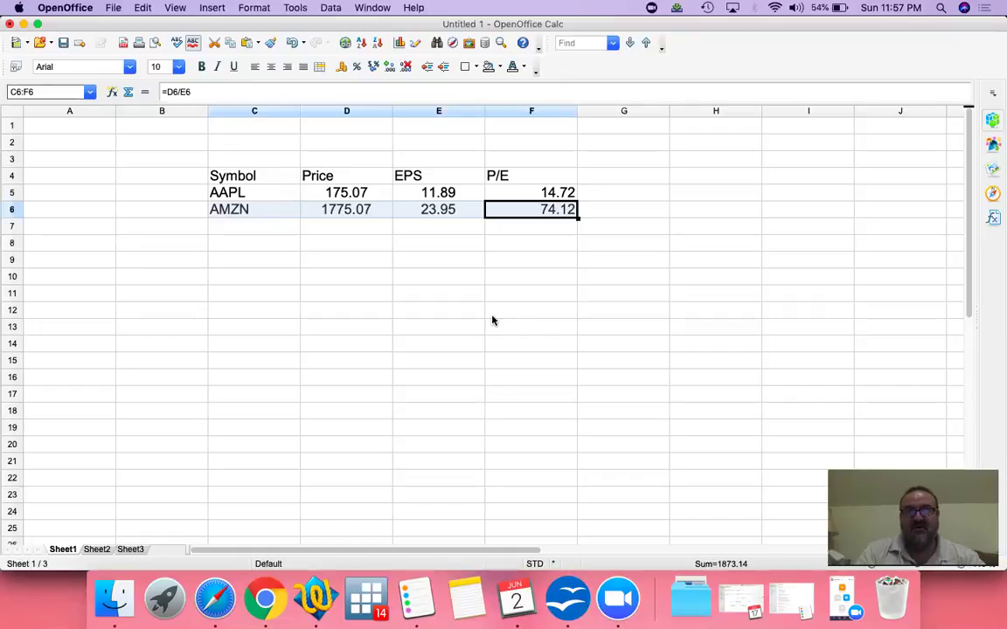
key(Up)
key(Left)
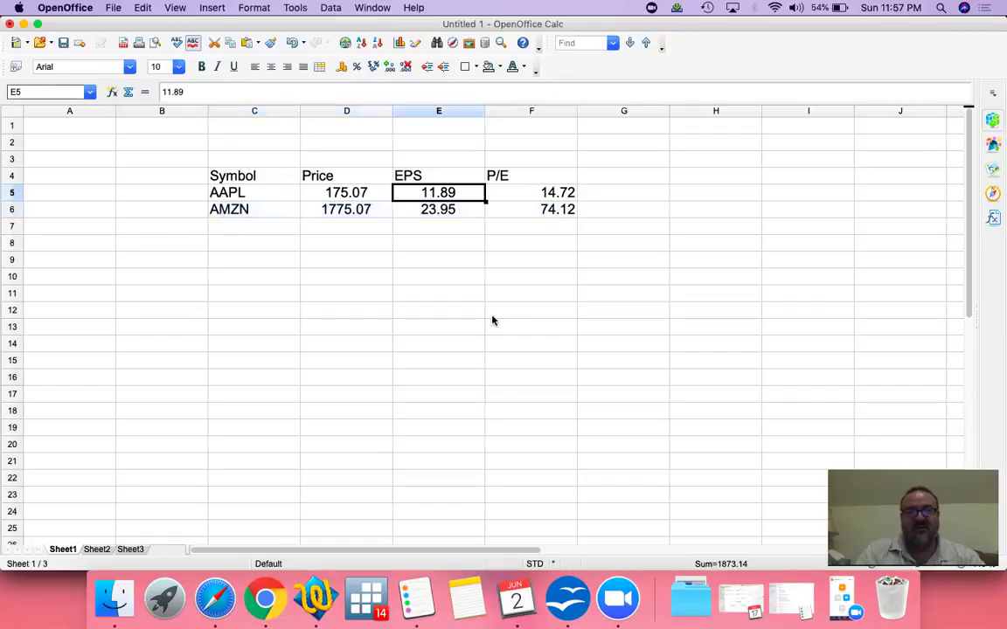
key(Left)
key(Left)
key(shift+Right)
key(shift+Right)
key(shift+Right)
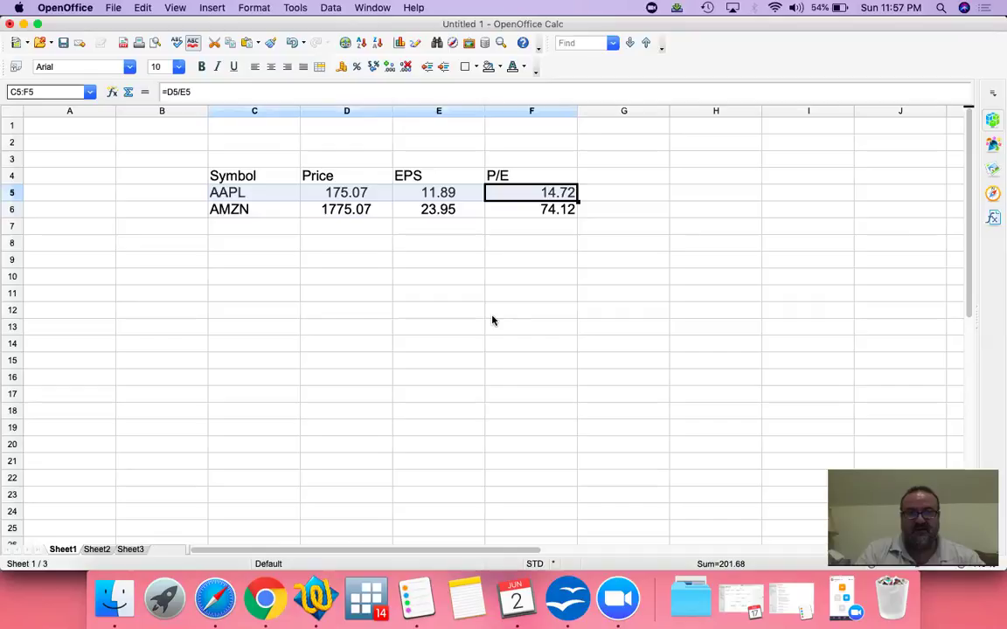
- Add the centred two-line header 'Return' over 'E/P' for the new column
key(Up)
key(Right)
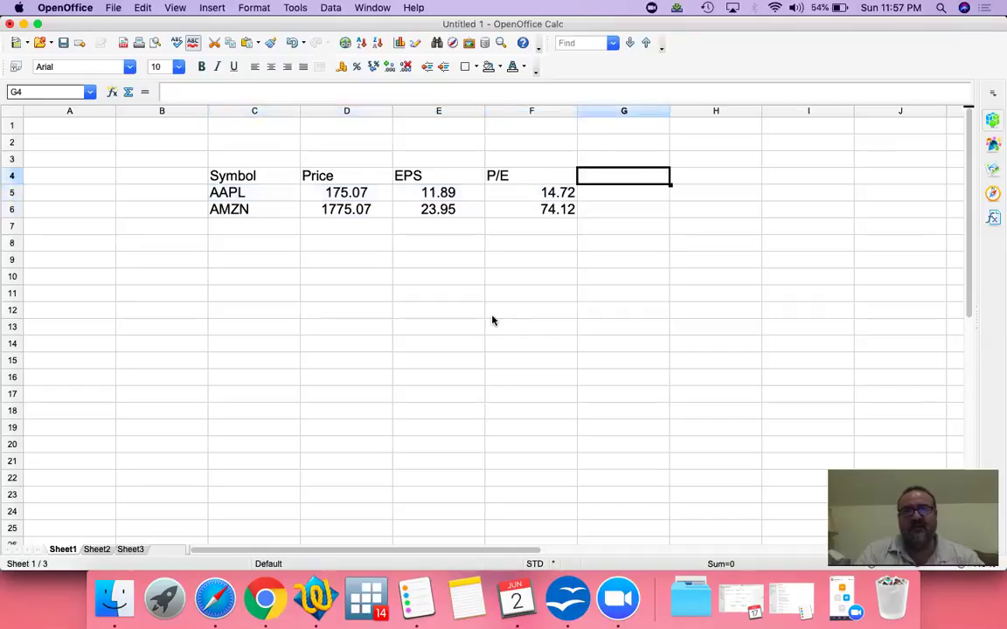
text(E/P)
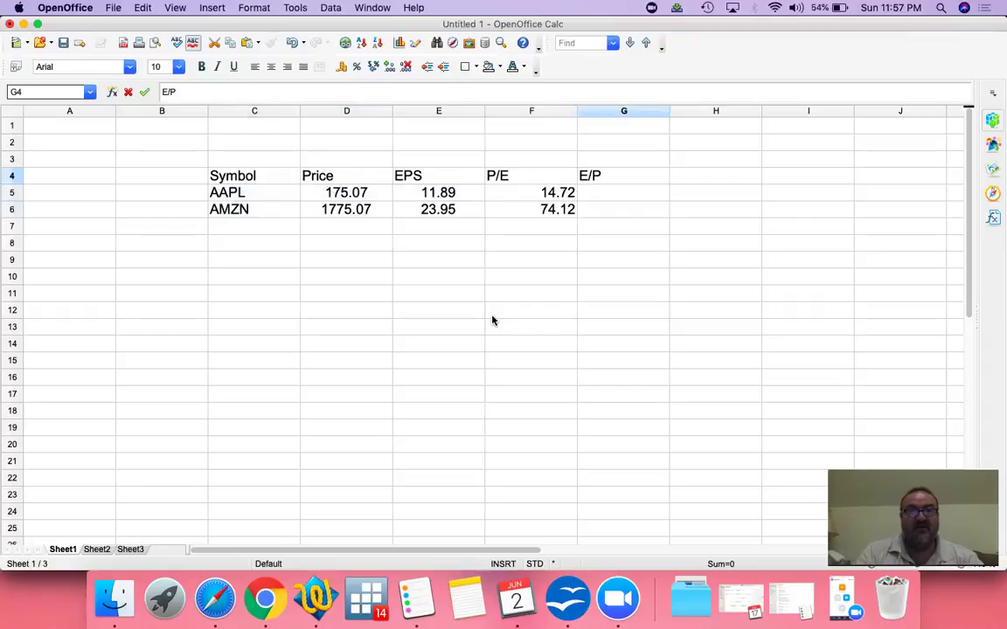
key(Return)
key(Up)
key(Up)
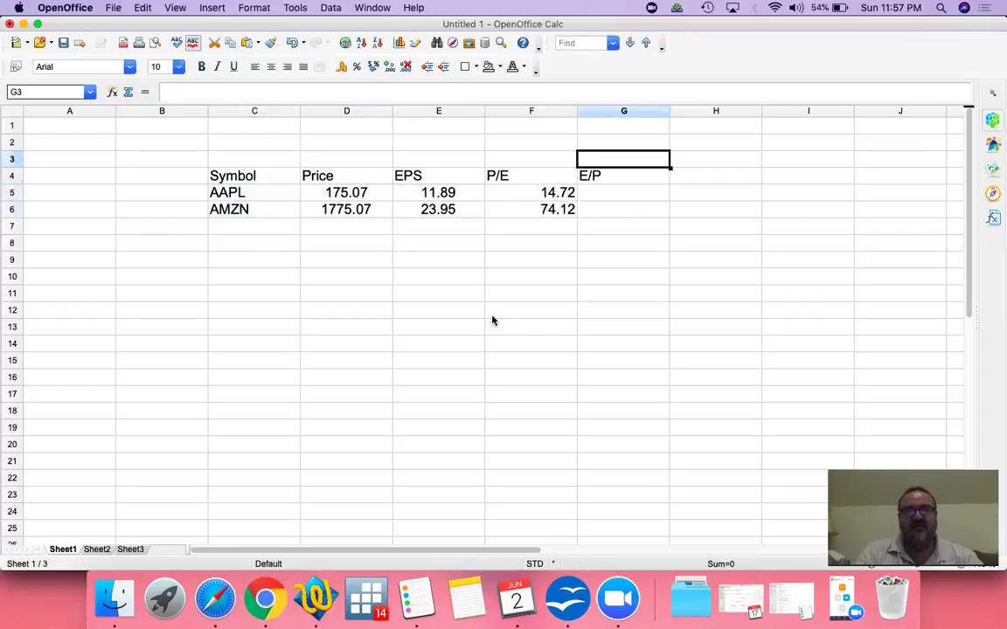
text(Return)
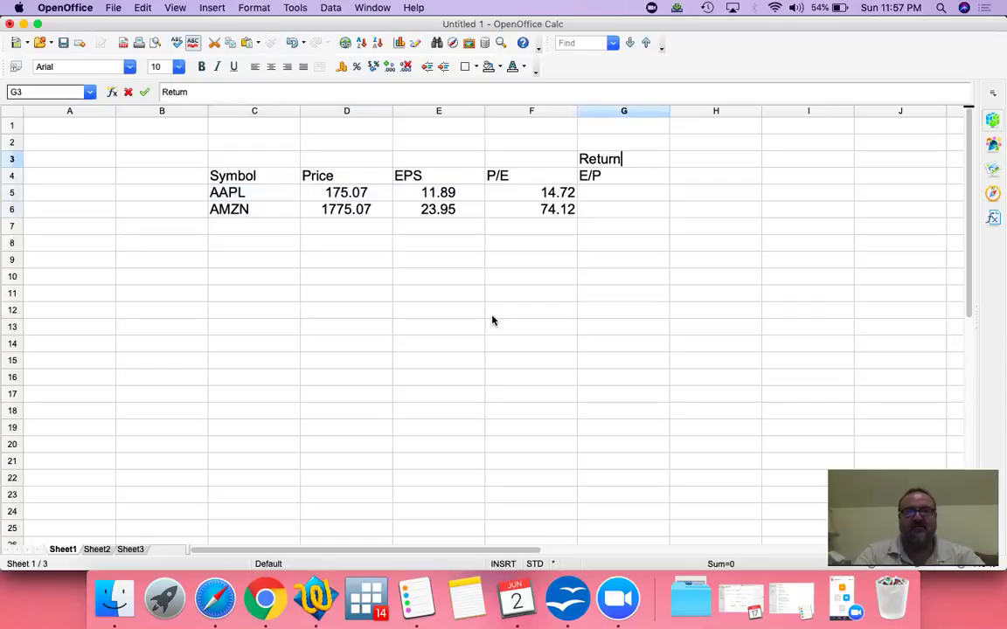
key(Return)
key(shift+Up)
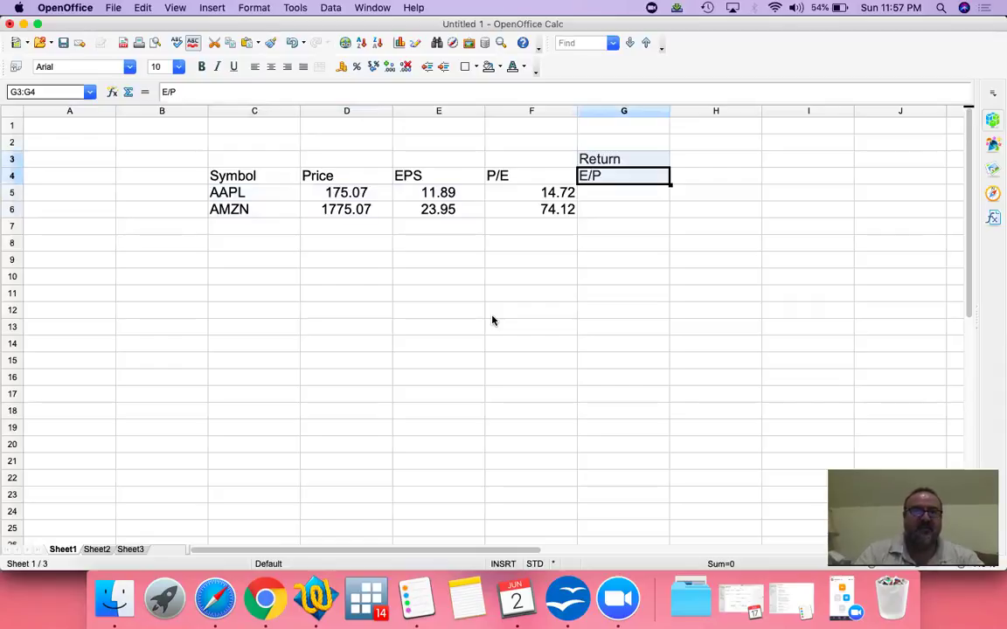
click(273, 72)
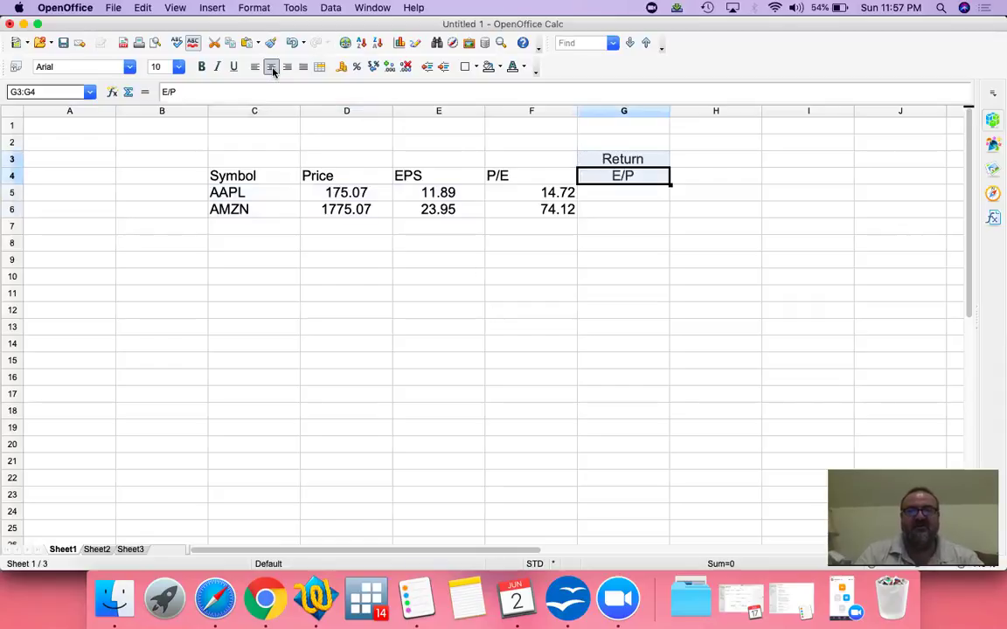
- Enter AAPL's earnings yield =E5/D5, formatted as a percentage showing 6.79%
key(Down)
text(=)
key(Left)
key(Left)
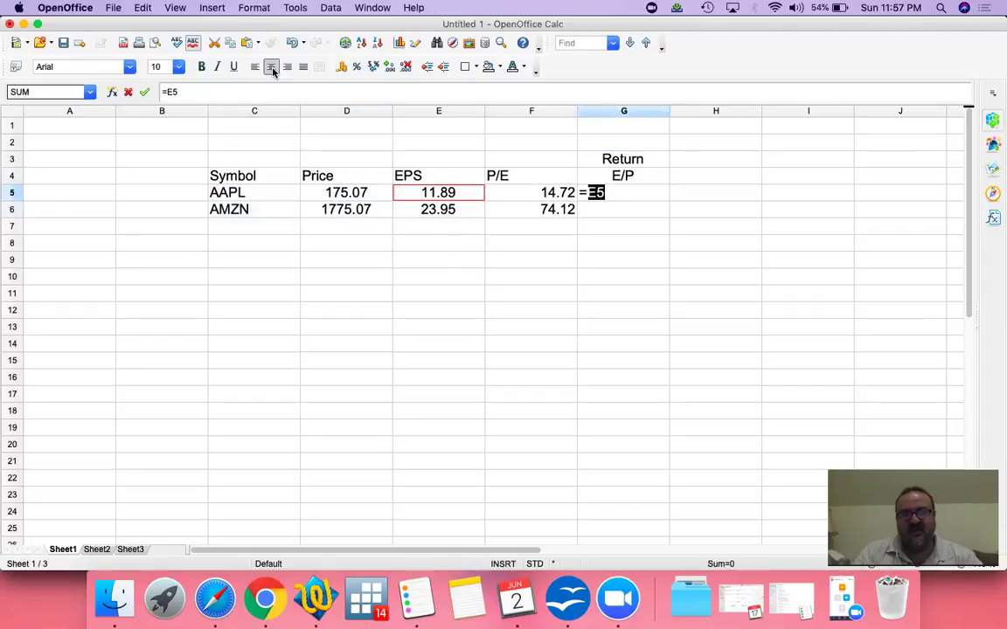
text(/)
key(Left)
key(Left)
key(Left)
key(Left)
key(Right)
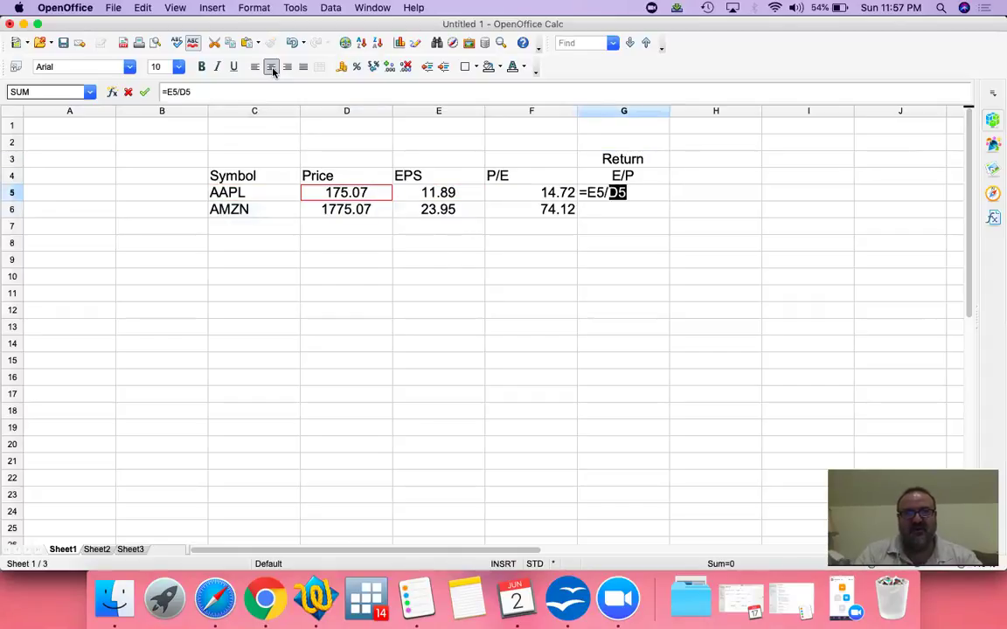
key(Return)
key(Up)
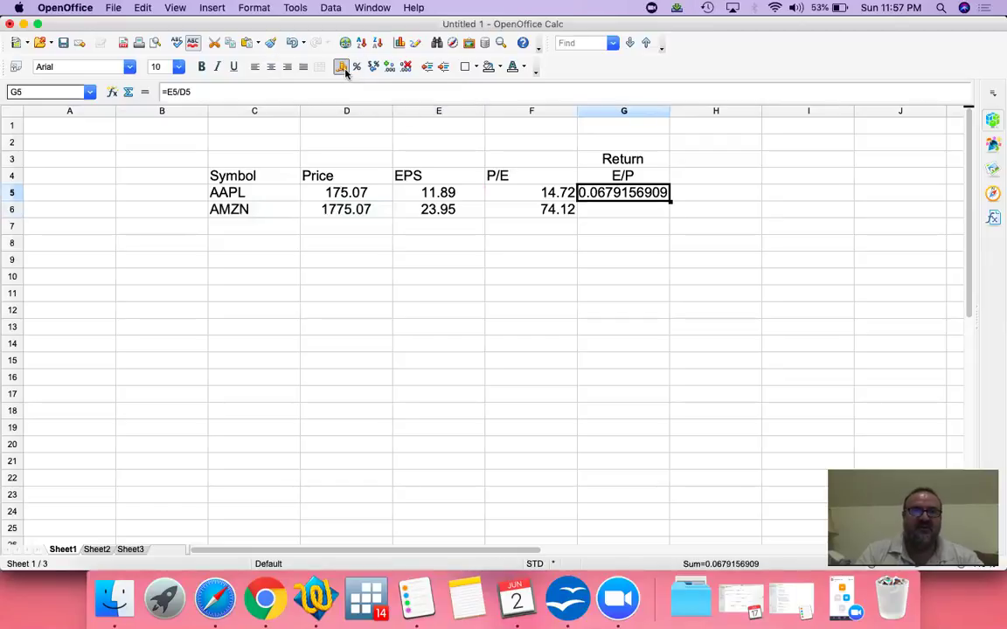
click(341, 69)
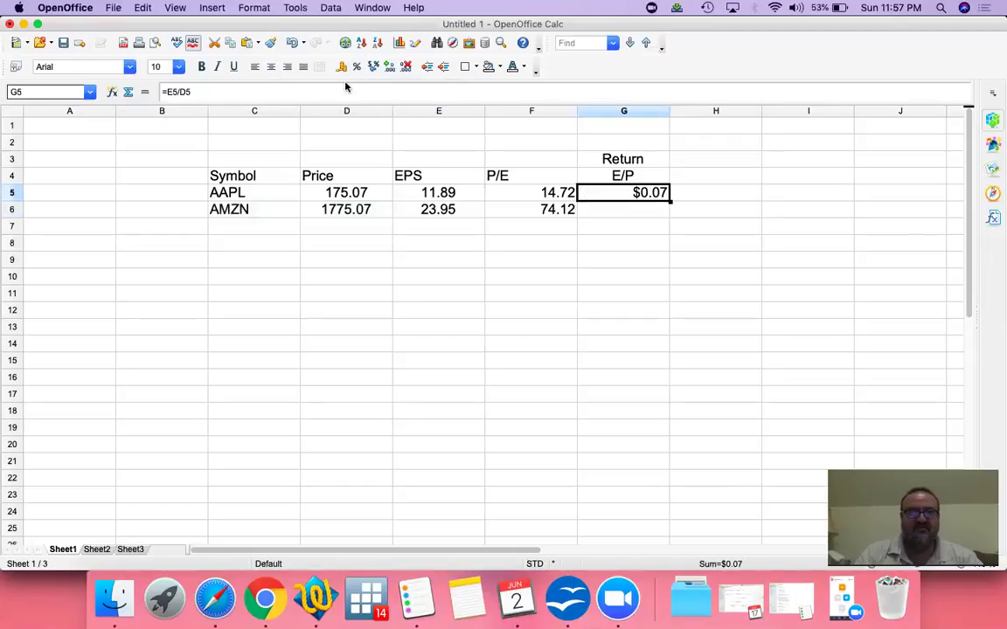
click(357, 68)
- Enter AMZN's earnings yield =E6/D6 as a percentage, showing 1.35%
key(Down)
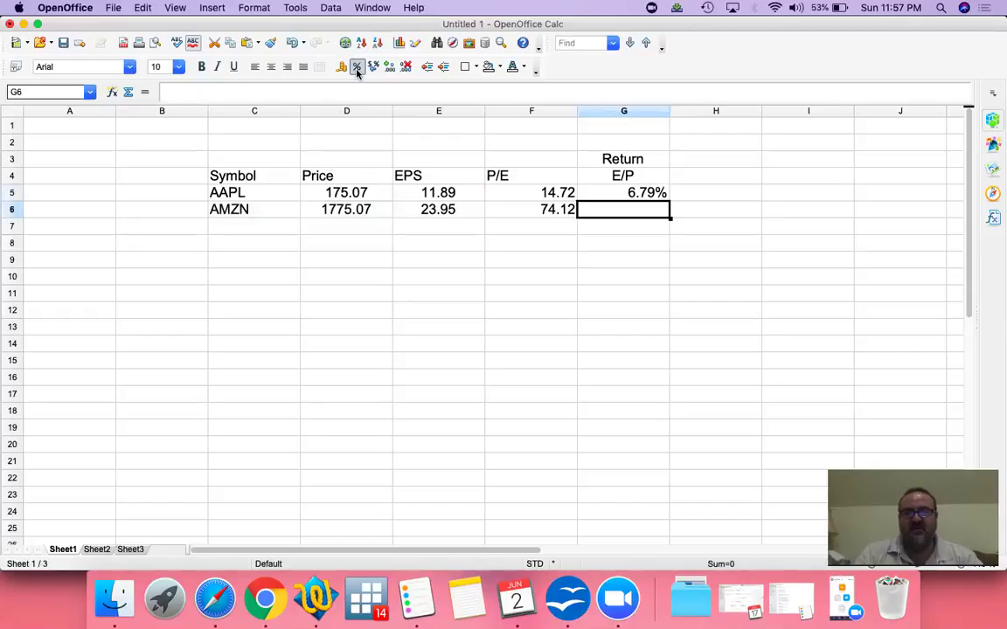
text(=)
key(Left)
key(Left)
text(/)
key(Left)
key(Left)
key(Left)
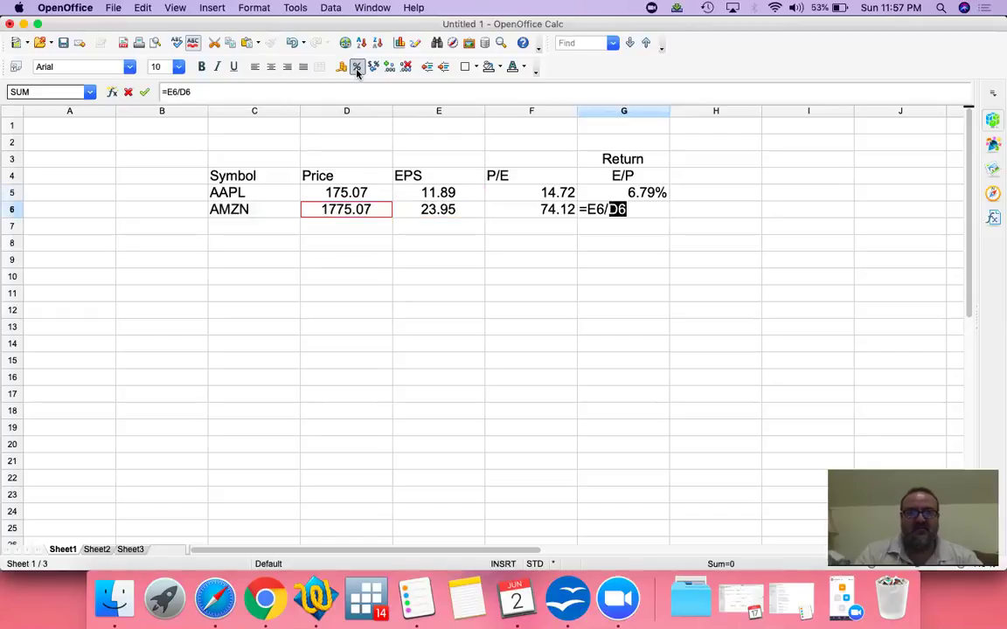
key(Return)
click(356, 68)
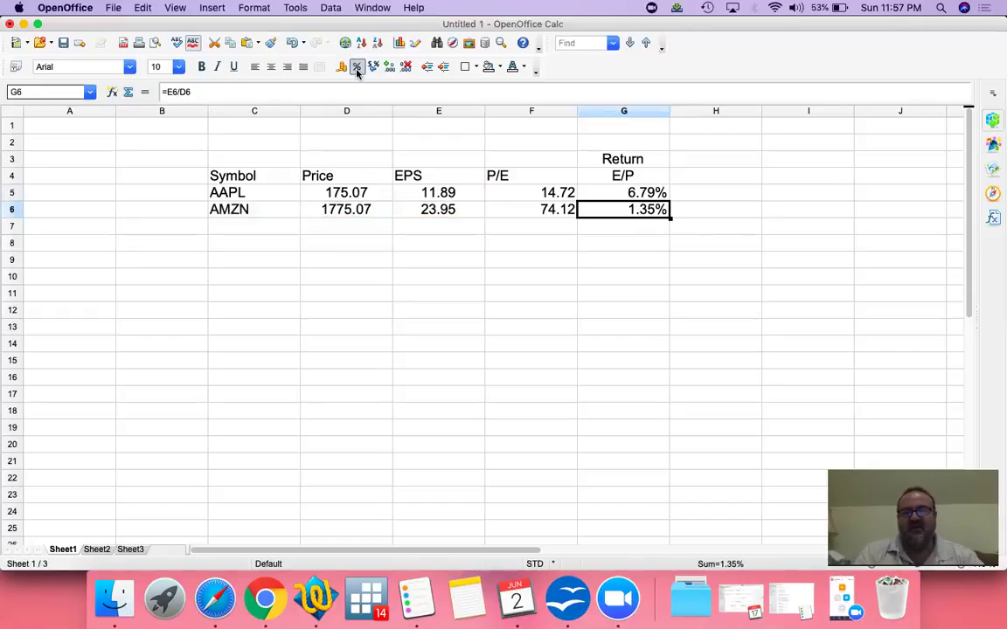
key(Left)
key(Left)
key(Left)
key(Left)
key(Up)
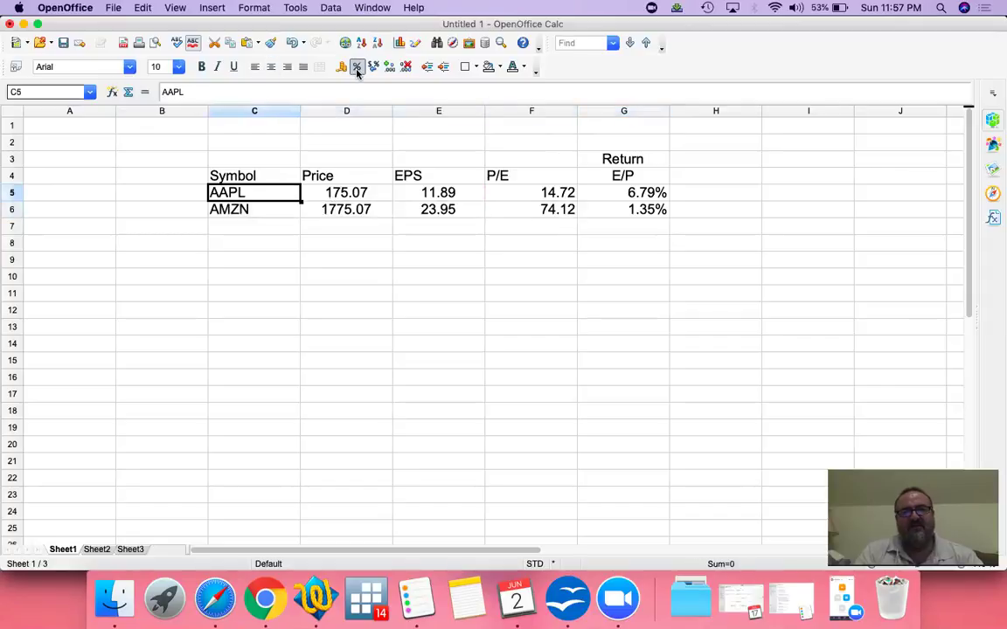
key(shift+Right)
key(shift+Right)
key(shift+Right)
key(shift+Right)
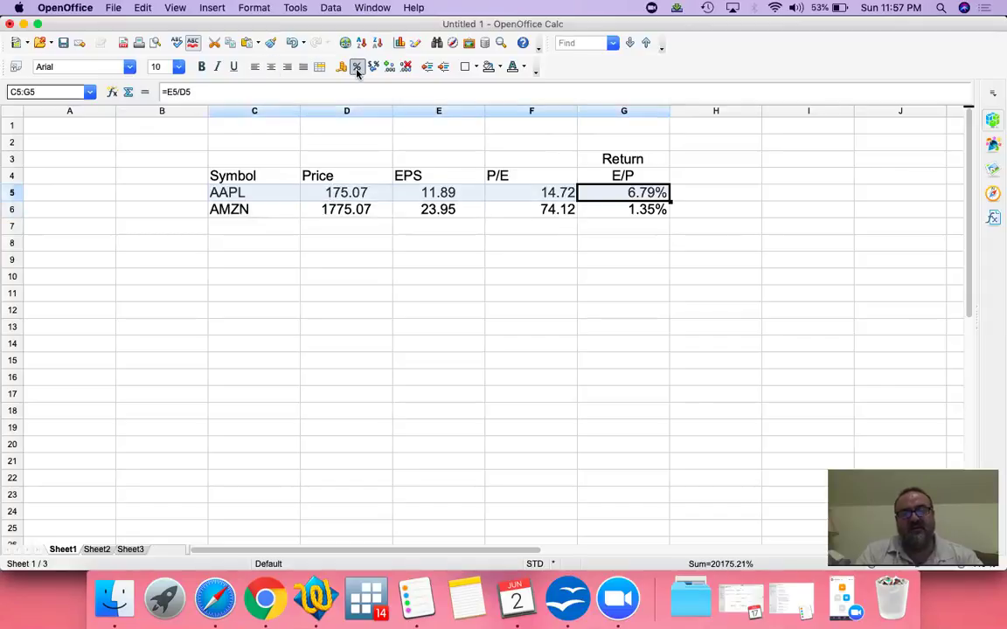
key(Down)
key(Up)
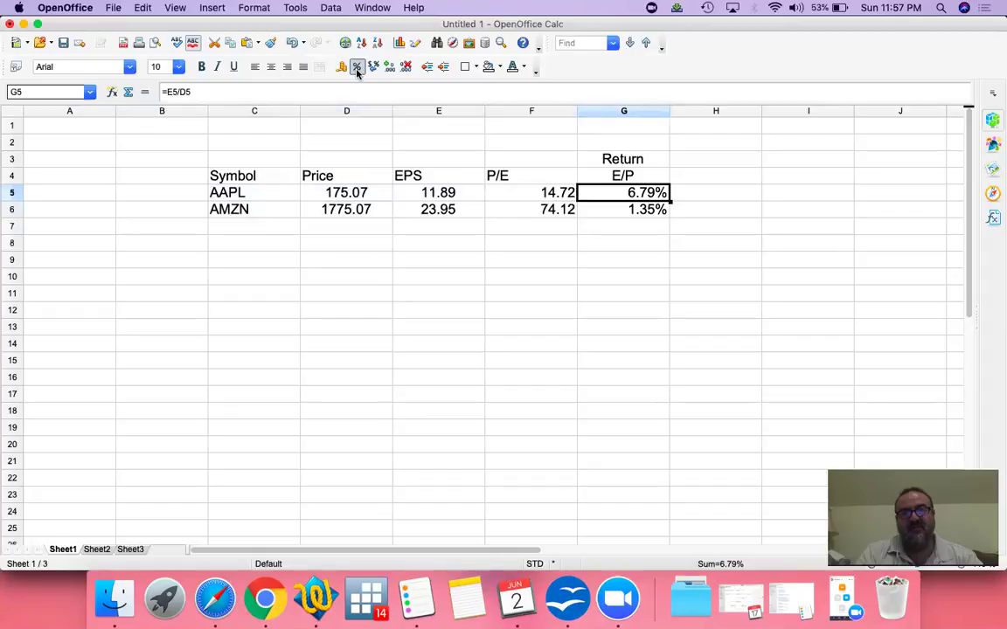
key(Down)
key(Left)
key(Left)
key(Left)
key(Left)
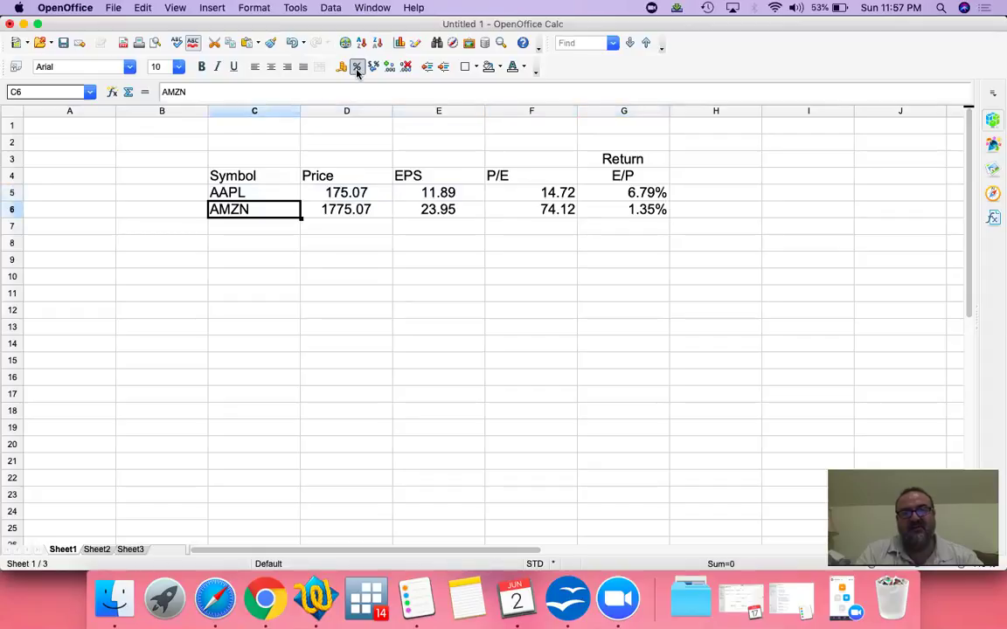
key(Right)
key(Right)
key(Right)
key(Right)
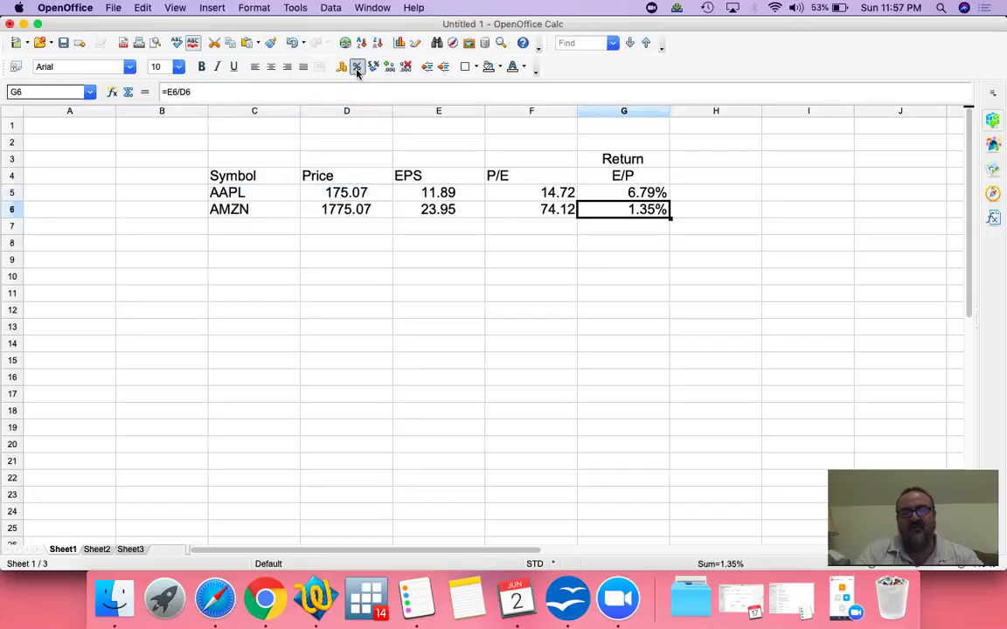
key(Left)
key(Left)
key(Left)
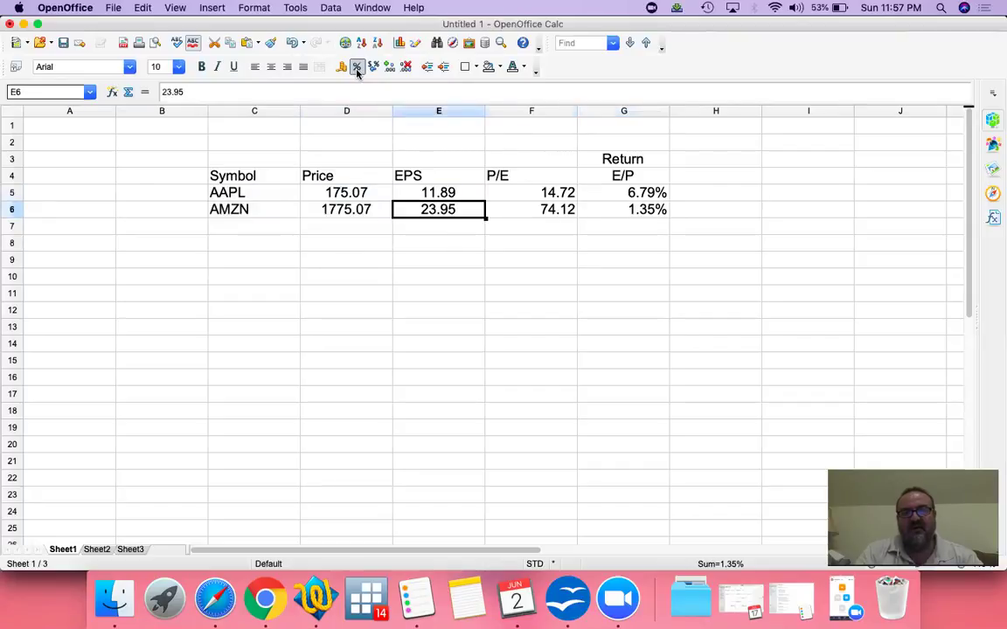
key(Right)
key(Right)
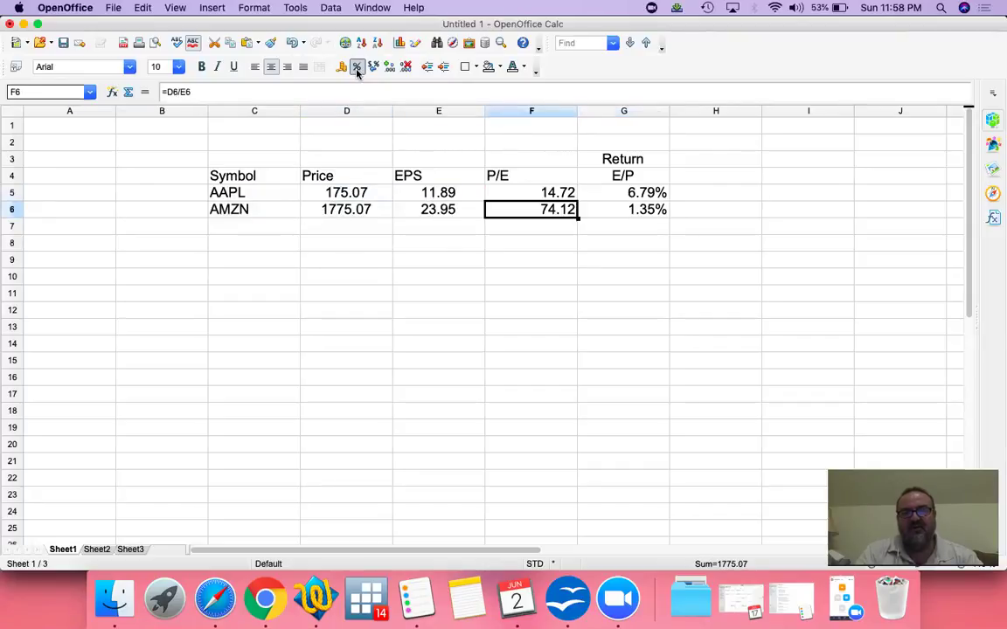
key(Right)
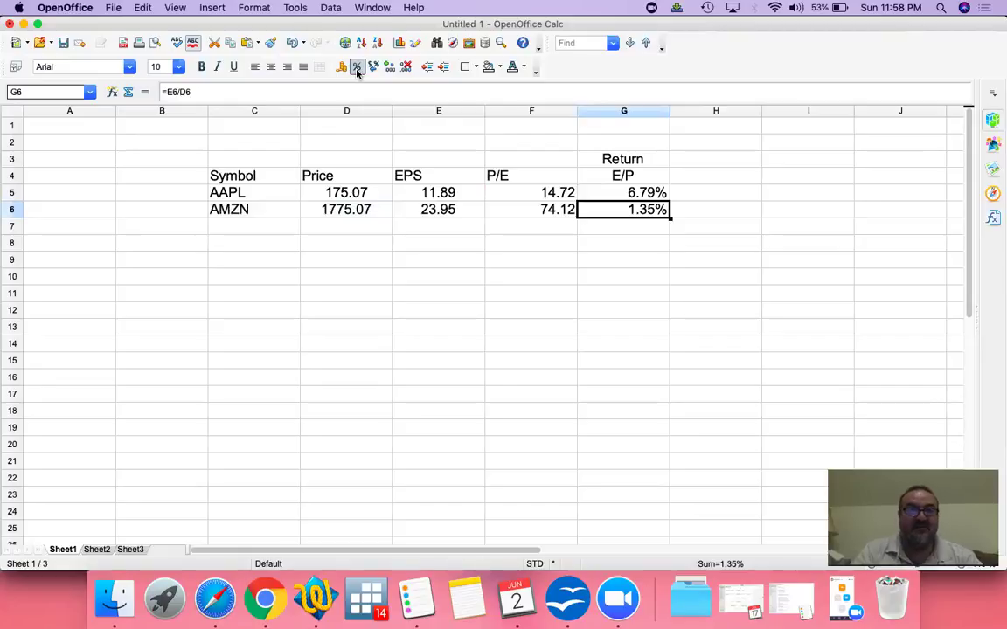
key(Up)
key(Left)
key(Left)
key(Left)
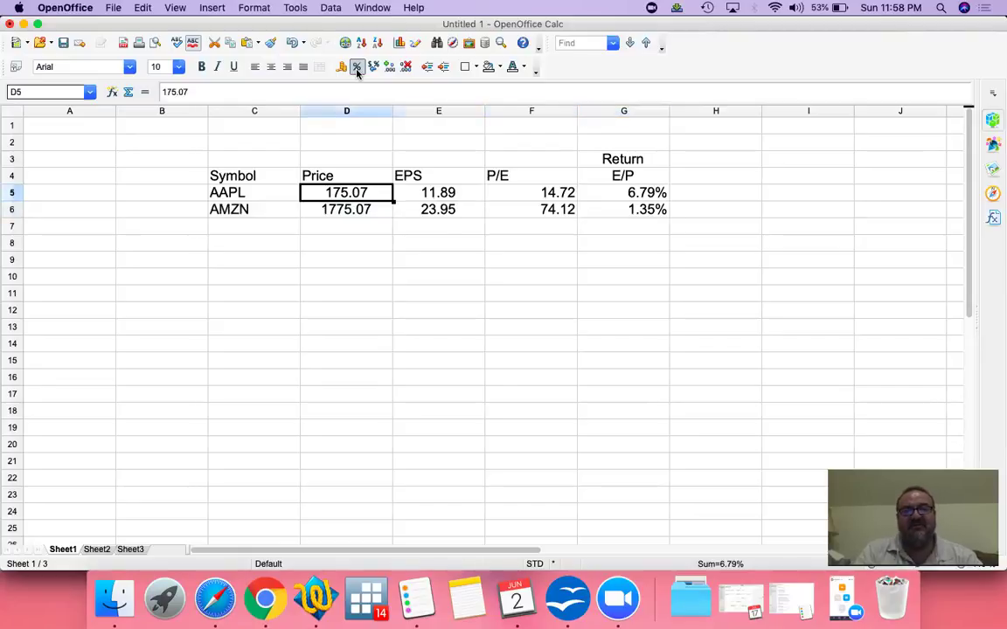
key(Left)
key(Right)
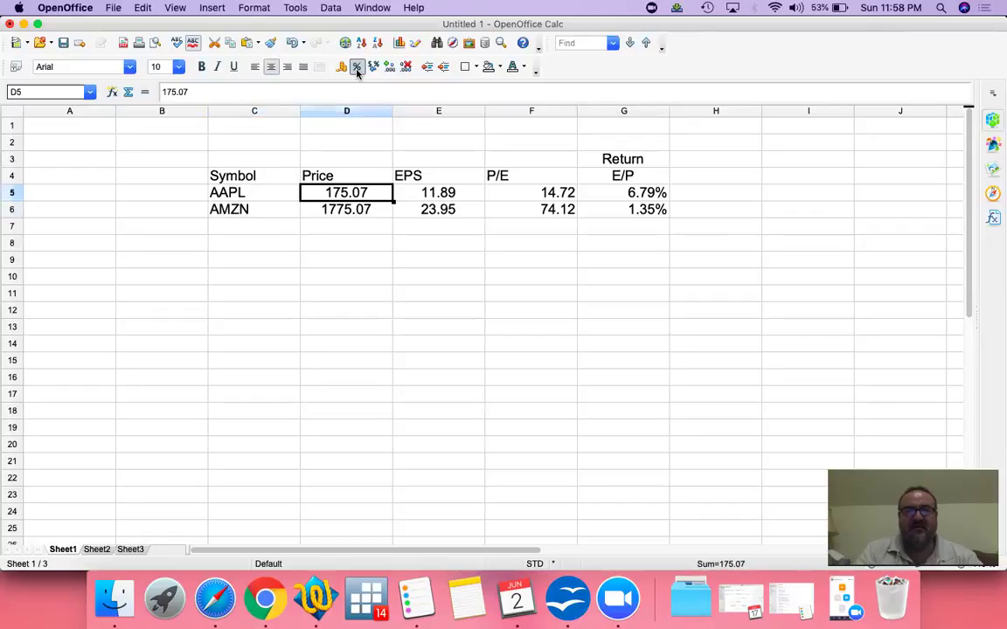
key(Right)
key(Right)
key(Right)
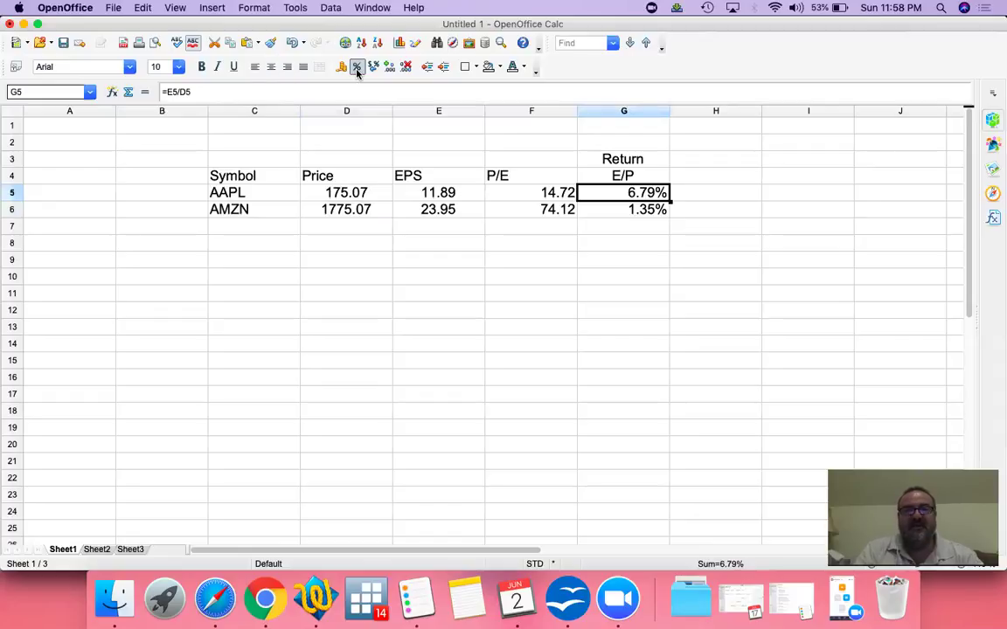
key(Down)
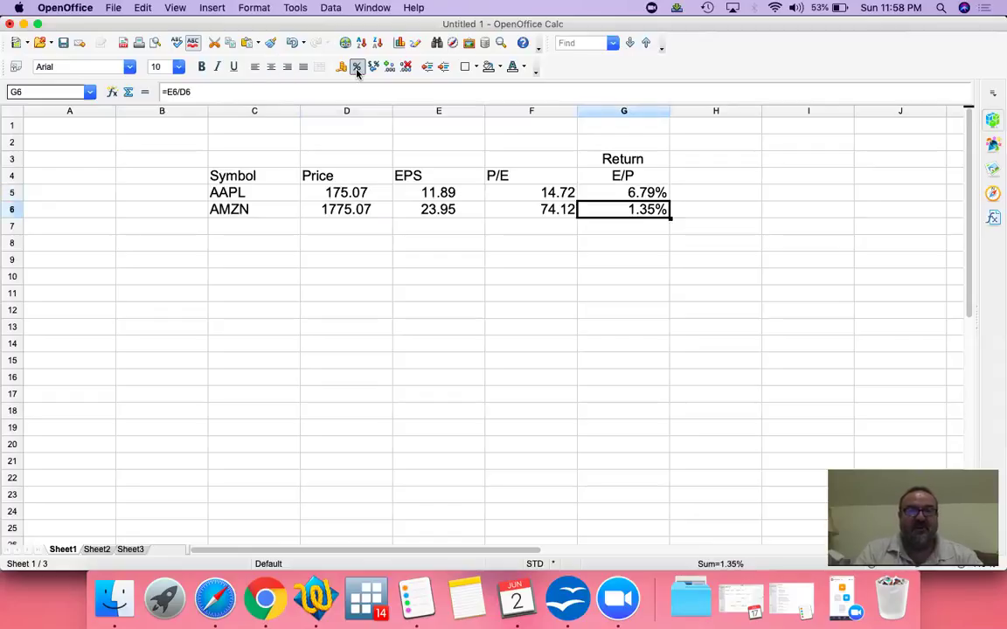
key(Up)
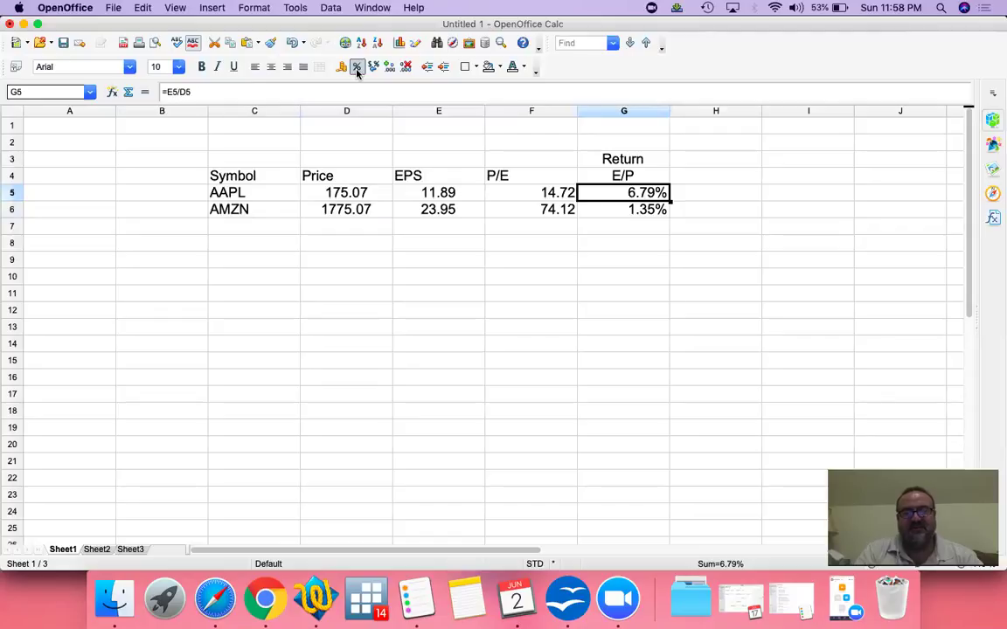
key(Down)
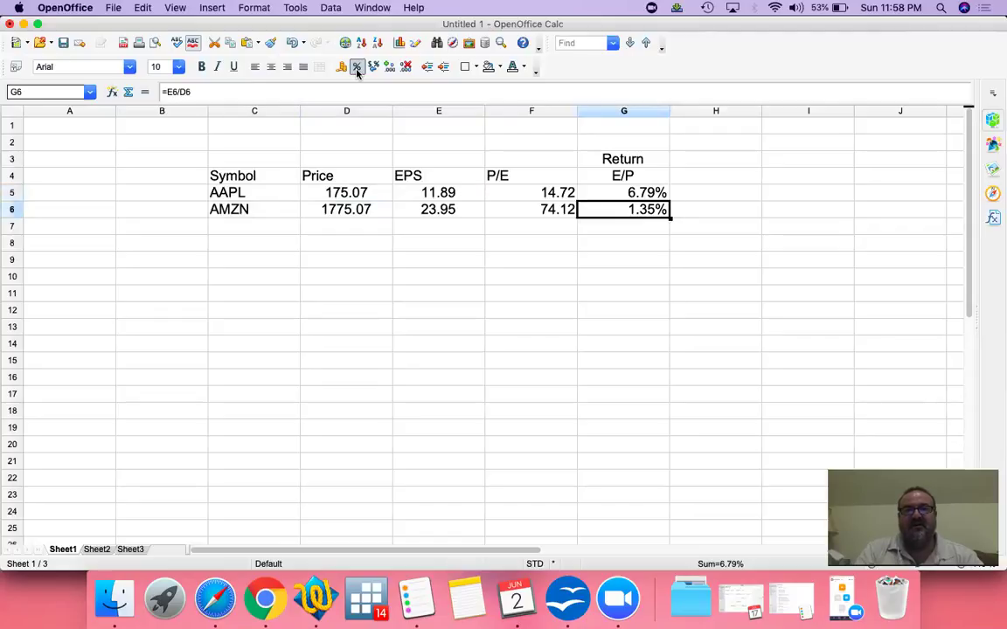
- Move the AMZN row from row 6 down to row 12
key(shift+Left)
key(shift+Left)
key(shift+Left)
key(shift+Left)
key(ctrl+c)
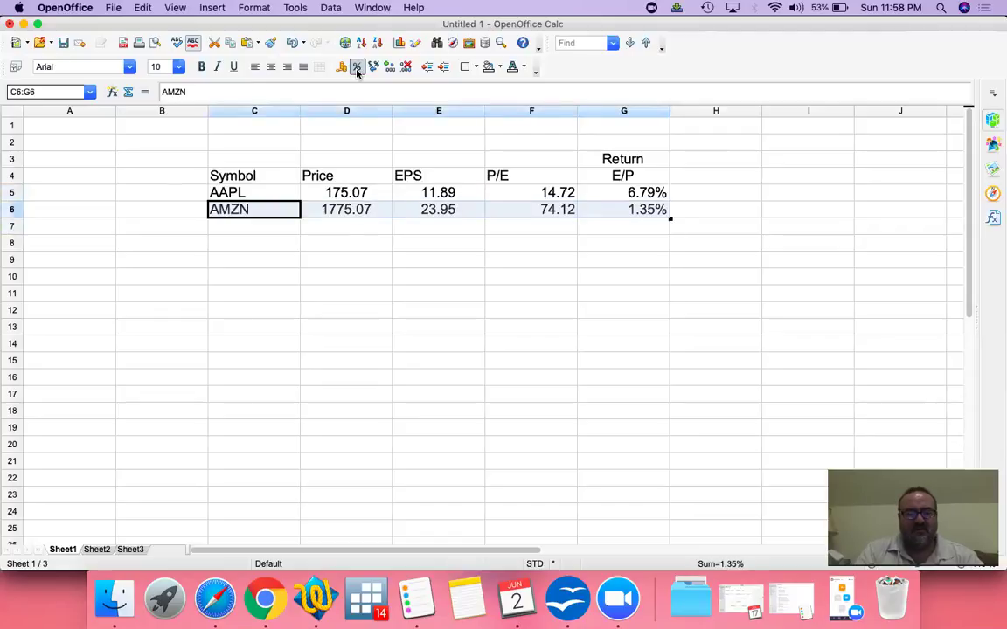
key(Delete)
key(Down)
key(Down)
key(Down)
key(Down)
key(Down)
key(Down)
key(ctrl+v)
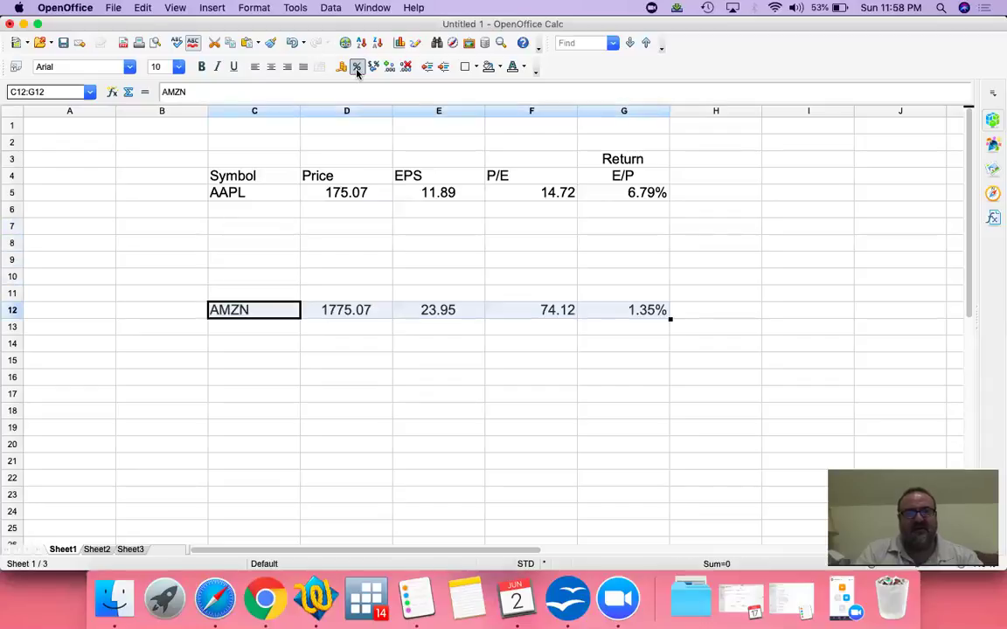
key(Up)
key(Up)
key(Up)
key(Up)
key(Up)
key(Up)
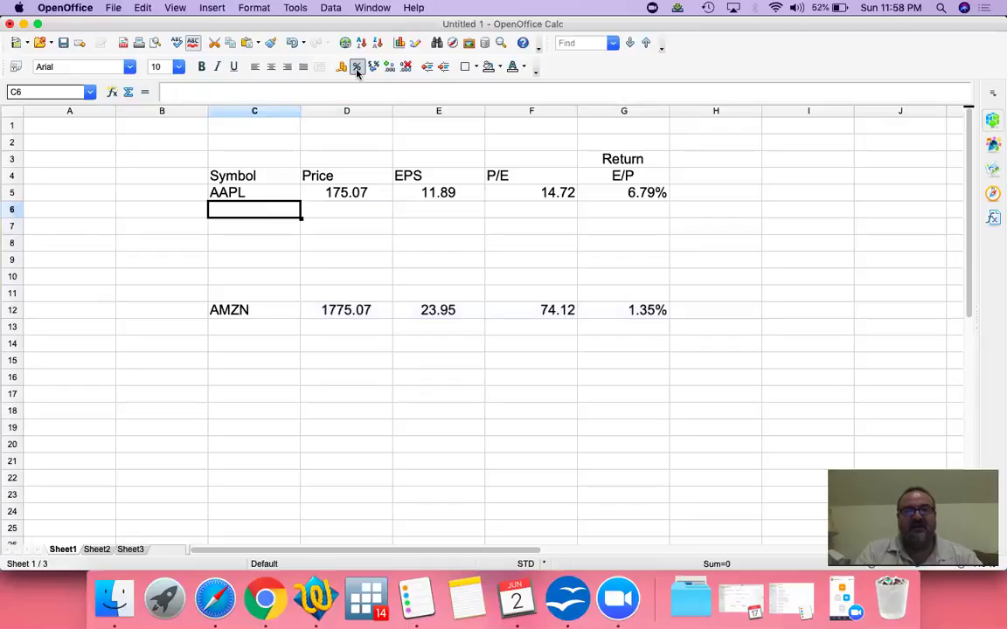
- In E6, enter =E5*0.7 for AAPL's EPS cut 30%, centred as 8.323
key(Right)
key(Right)
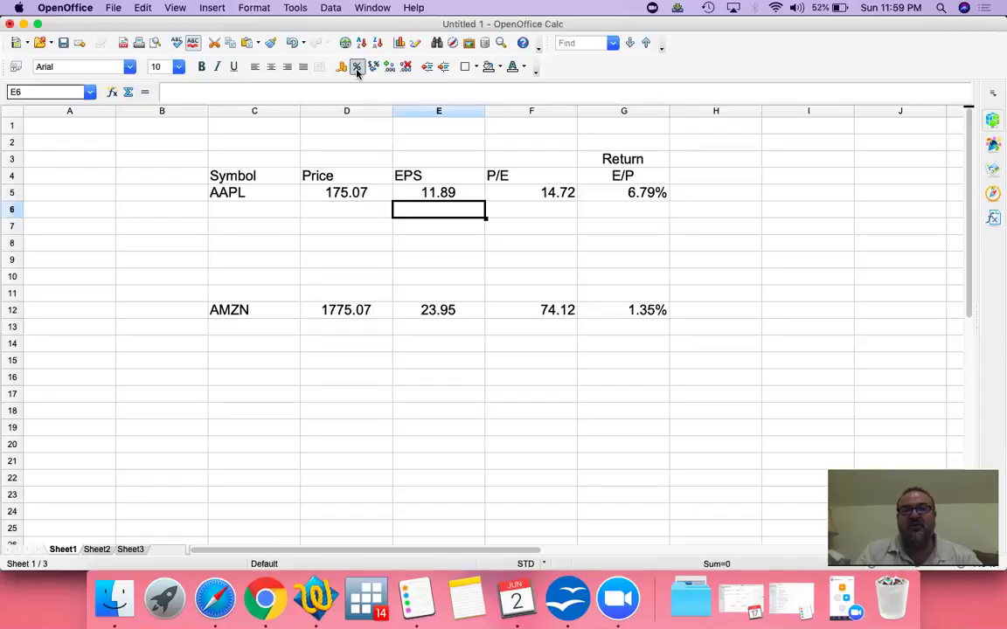
key(Up)
key(Up)
key(Down)
key(Down)
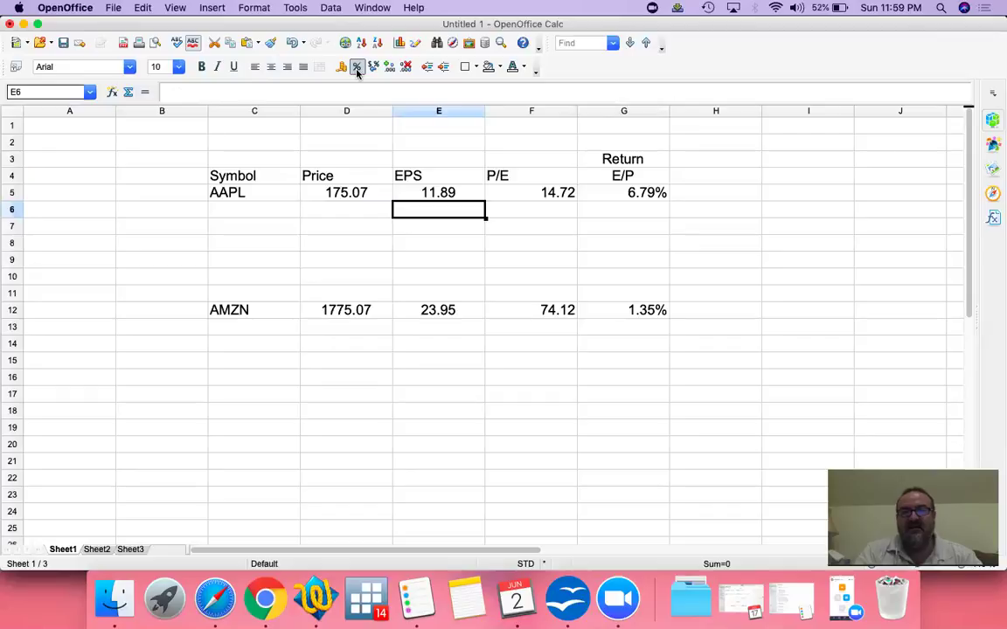
key(Up)
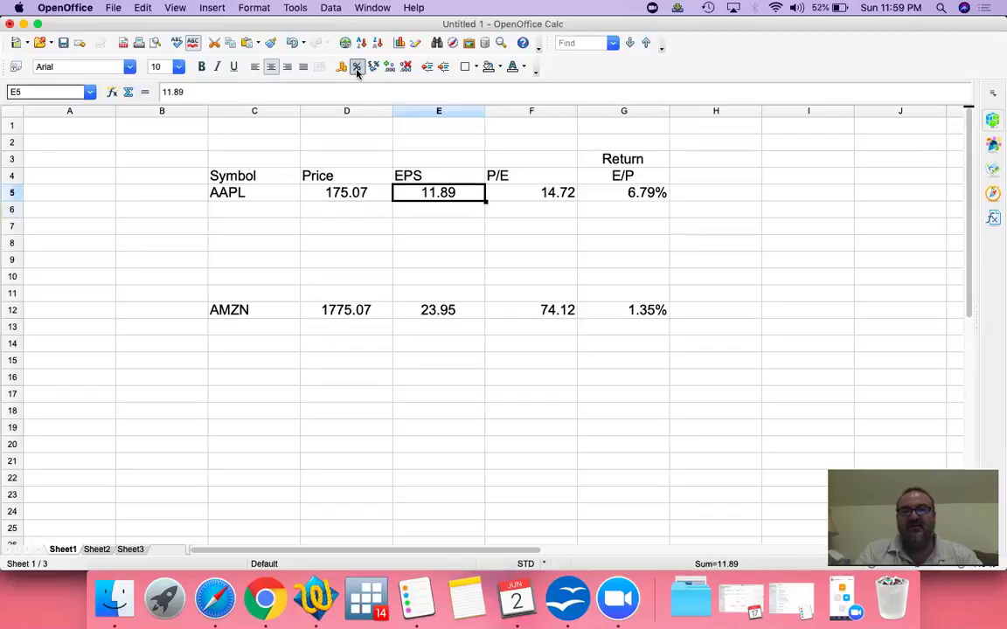
key(Down)
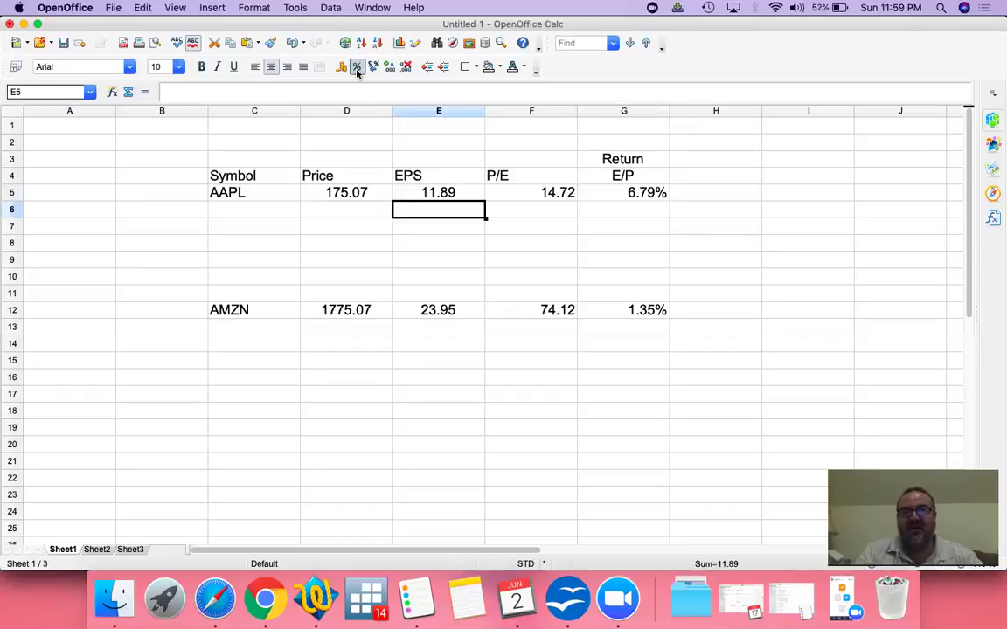
text(=)
key(Up)
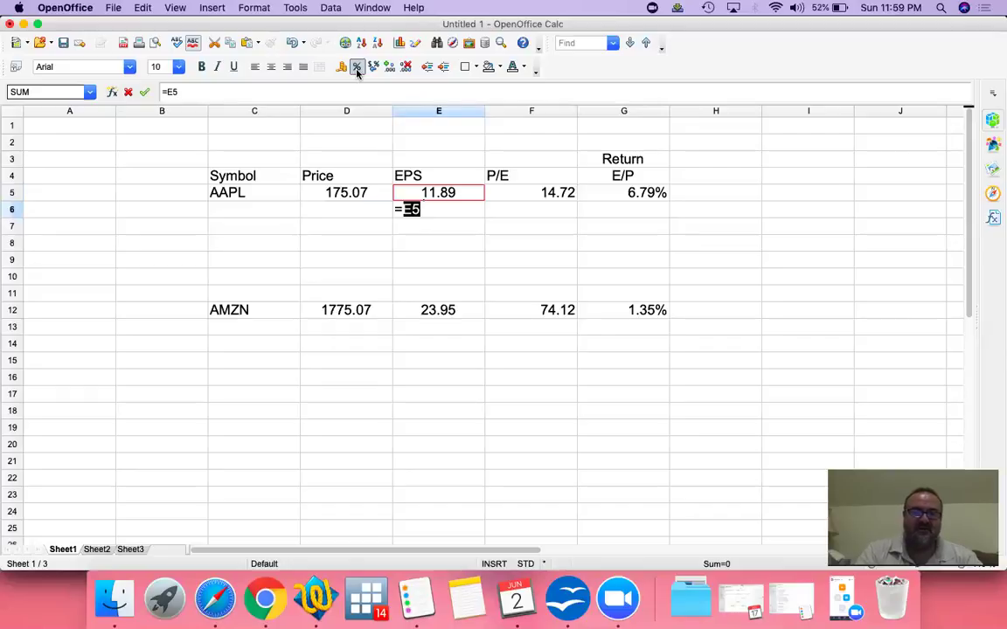
text(*)
text(0.7)
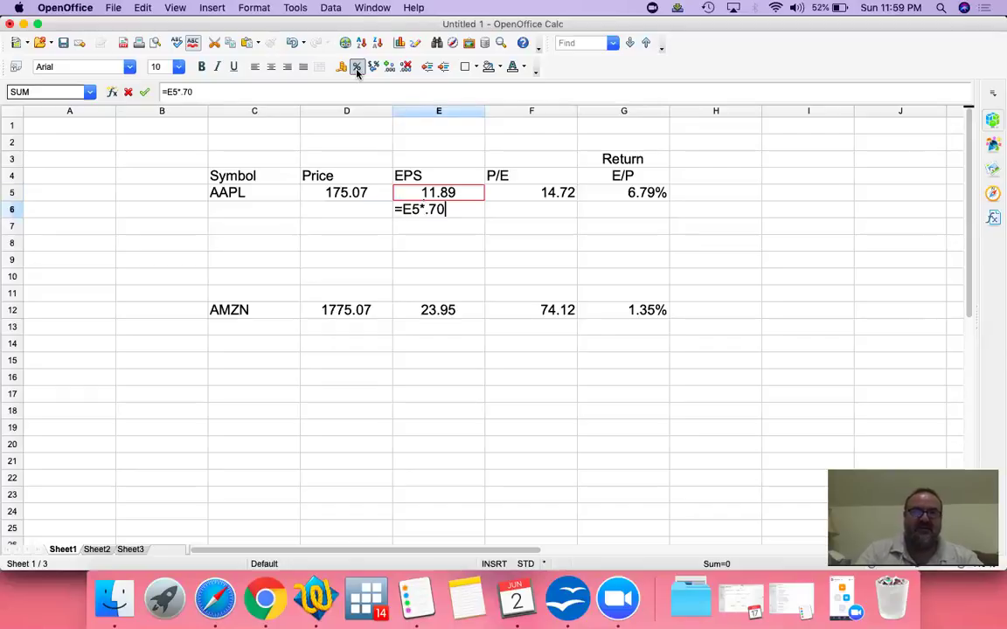
key(Return)
key(Up)
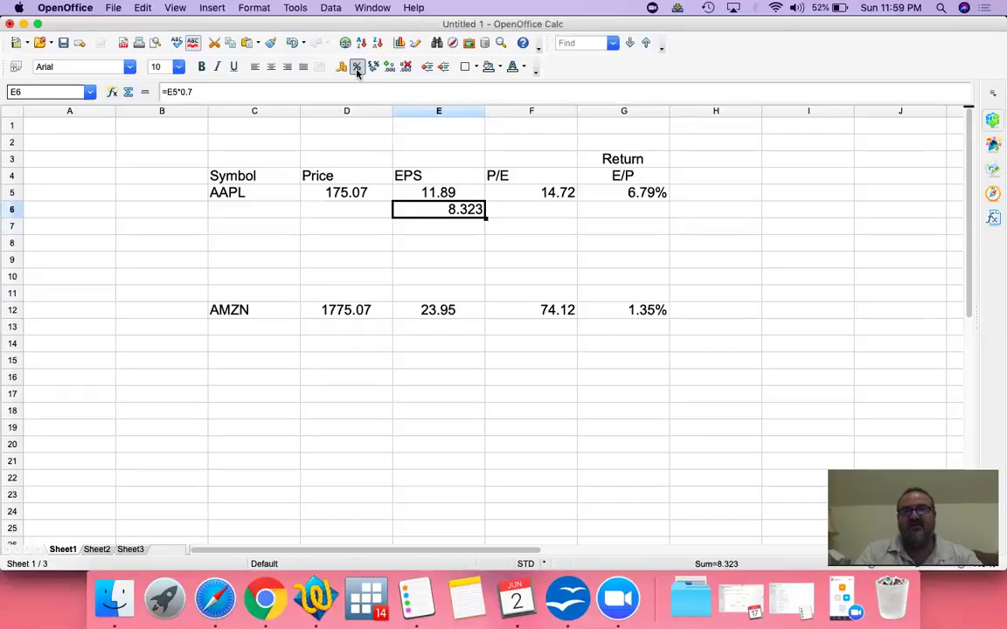
click(271, 67)
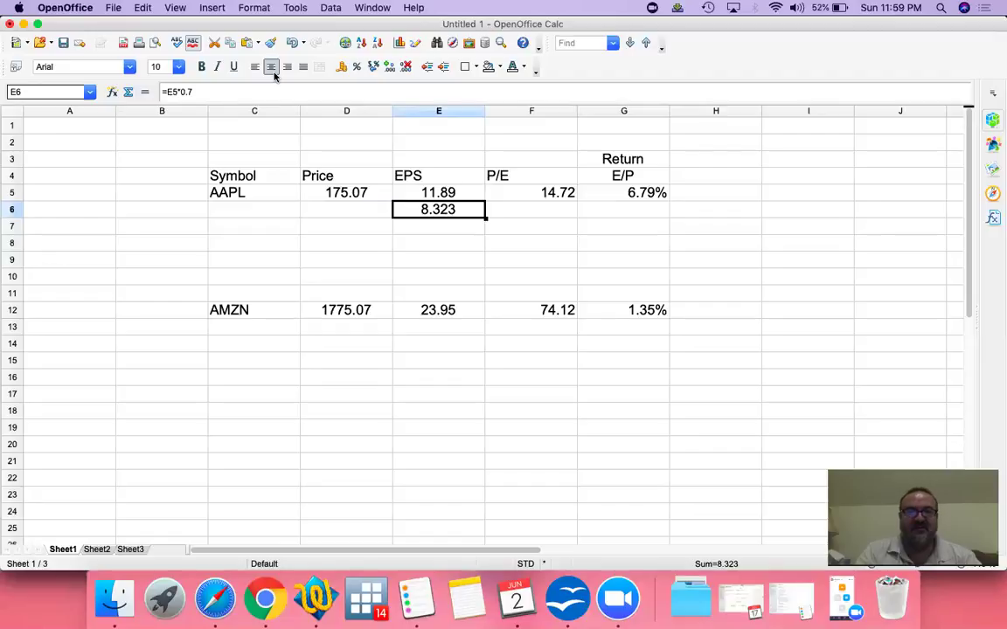
- Enter Apple's P/E 14.72 in F6 and the lower-price formula =E6*F6 in D6
key(Right)
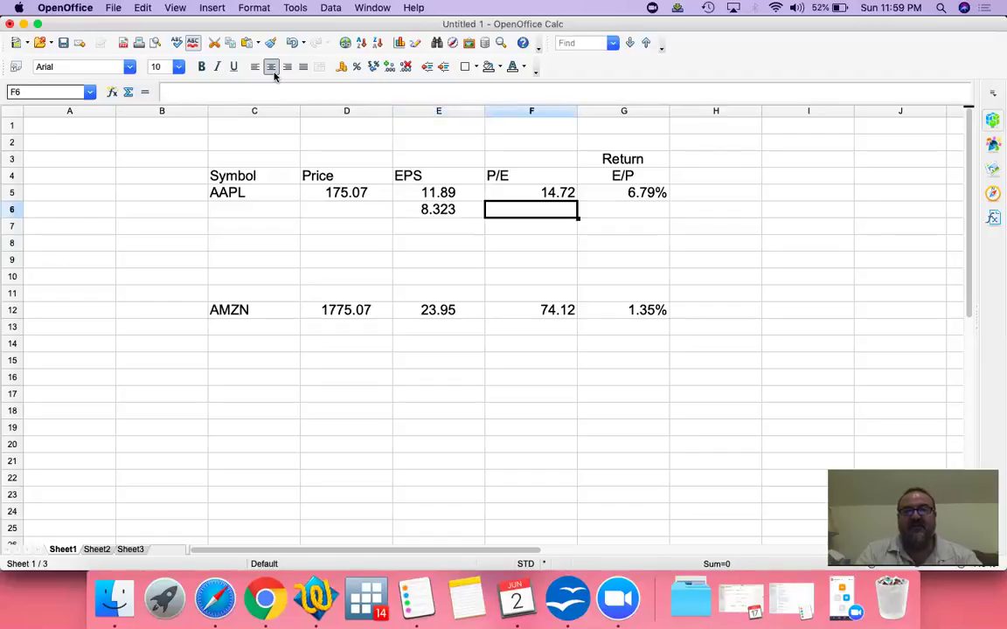
text(14.72)
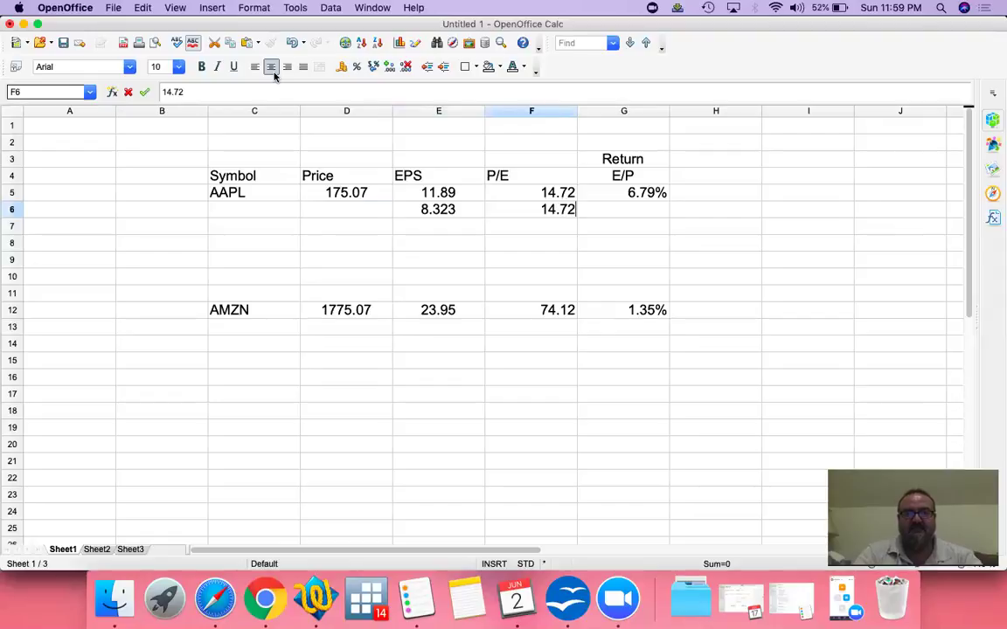
key(Return)
key(Up)
key(Left)
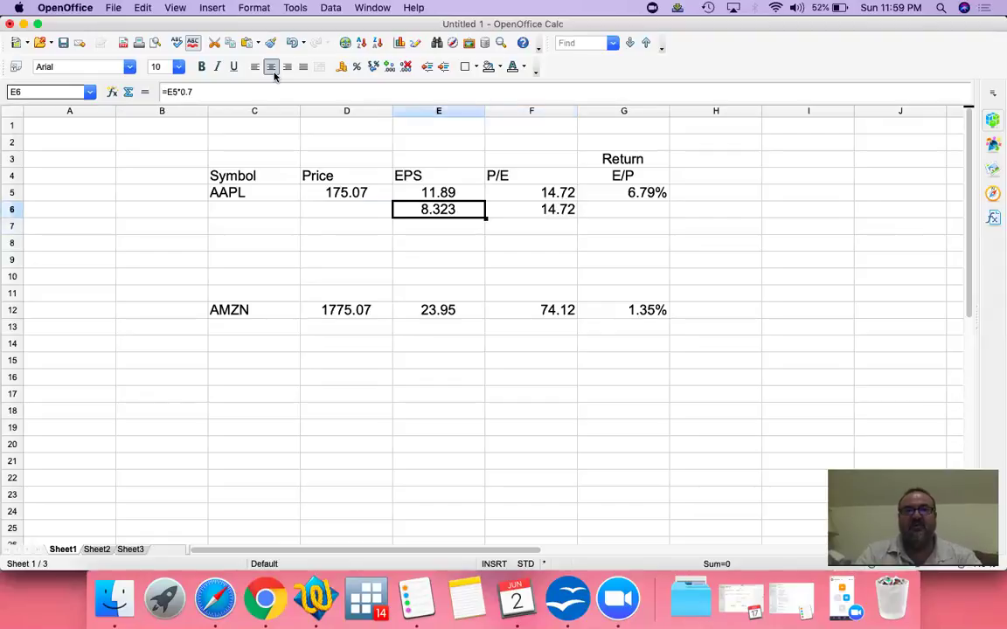
key(Left)
text(=)
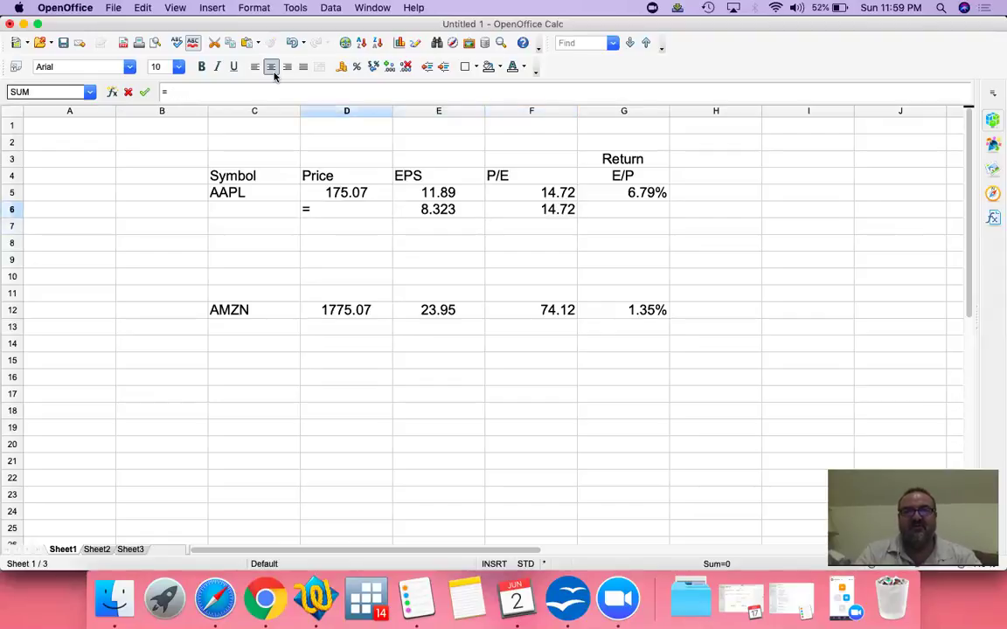
key(Right)
text(*)
key(Right)
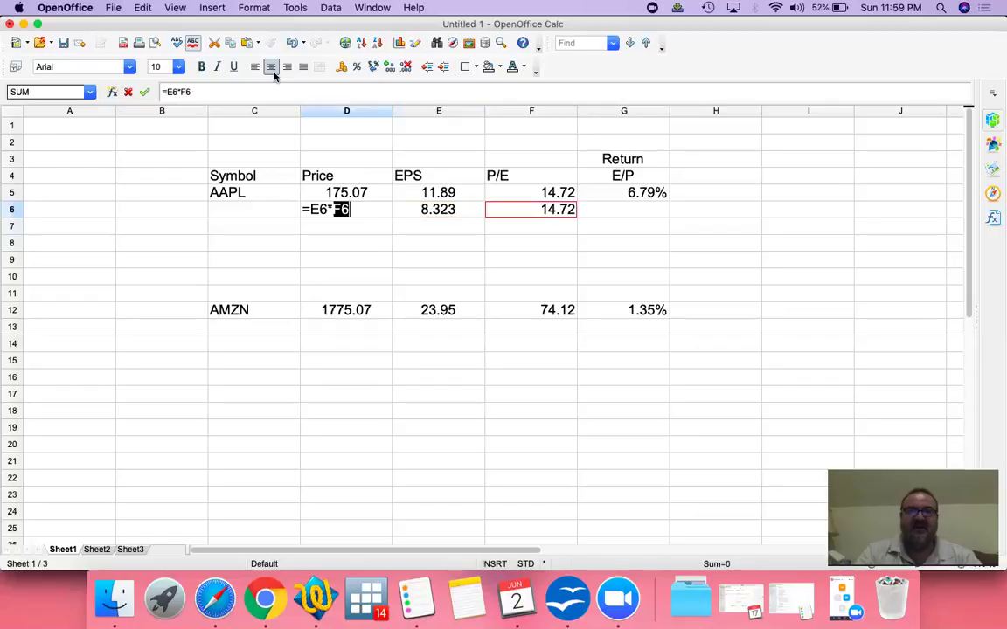
key(Return)
key(Up)
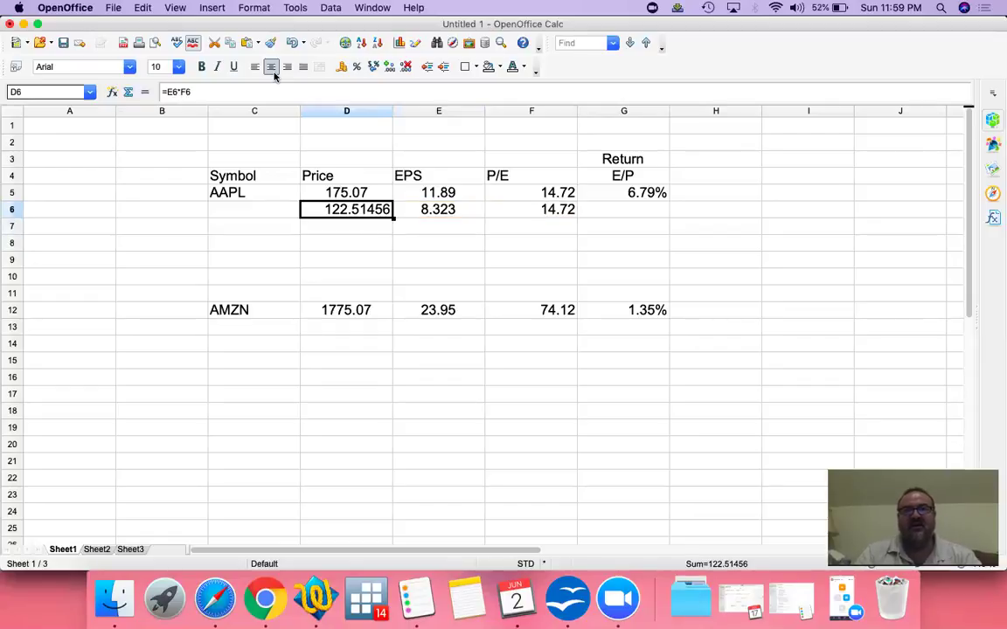
- Trim D6 to show 122.51 and centre it in the cell
click(406, 69)
click(406, 70)
click(405, 70)
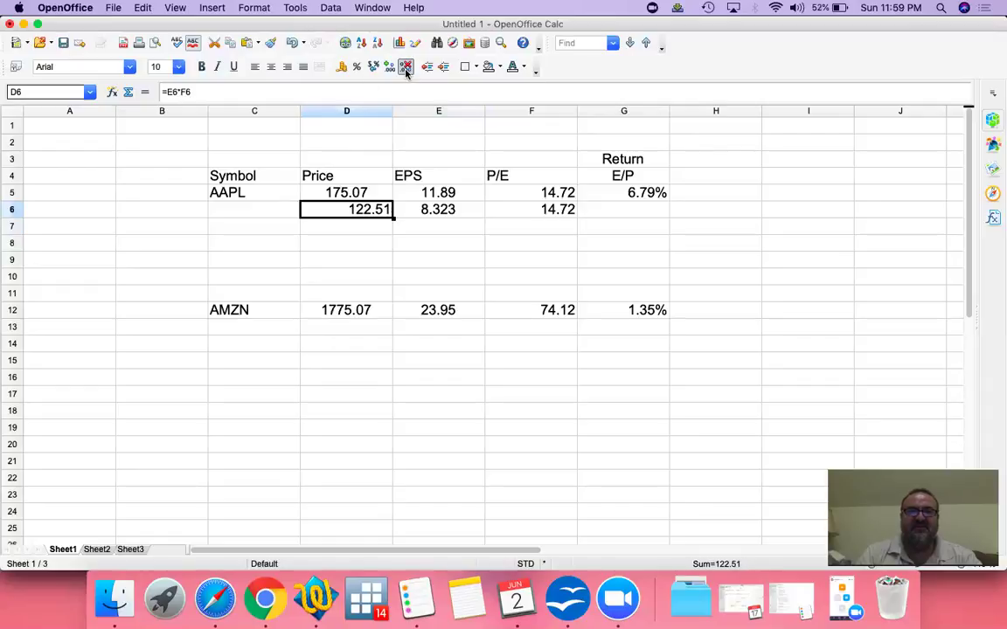
click(271, 69)
key(Right)
key(Right)
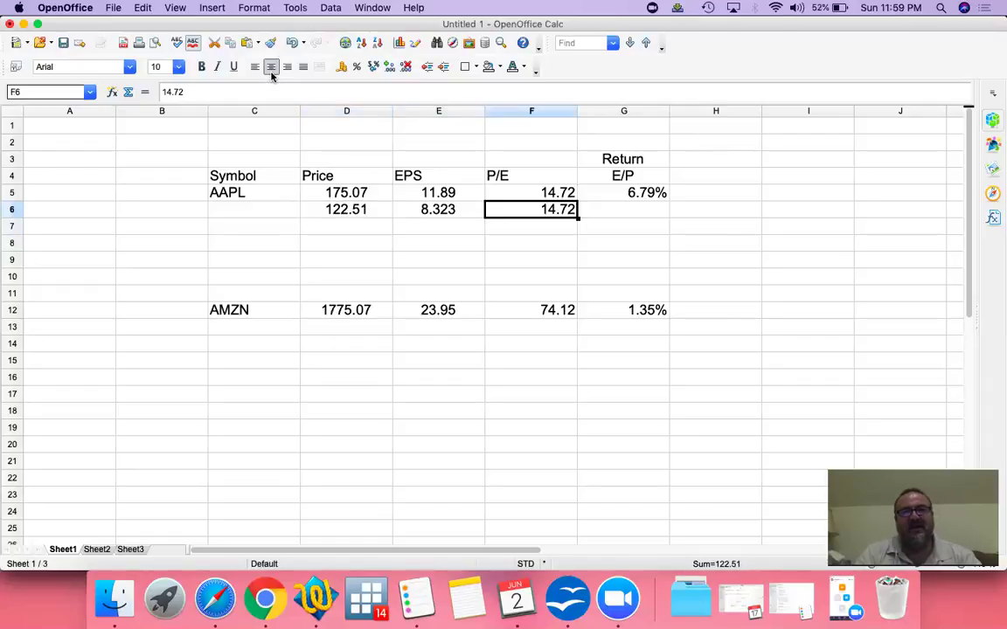
- Bold the 14.72 P/E in F6 and check the formulas in E6 and D6
key(super+b)
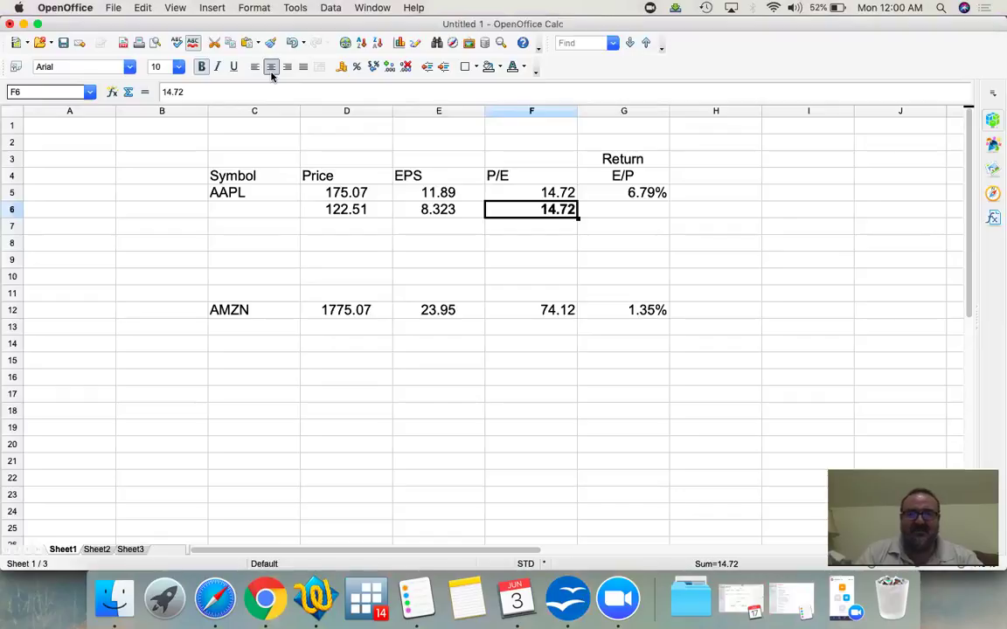
key(Left)
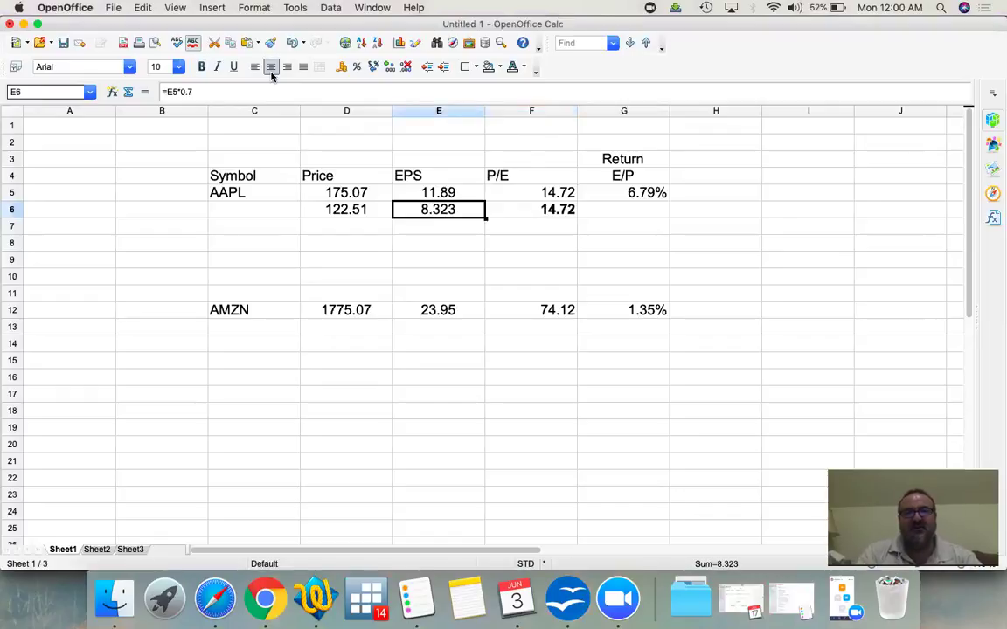
key(Left)
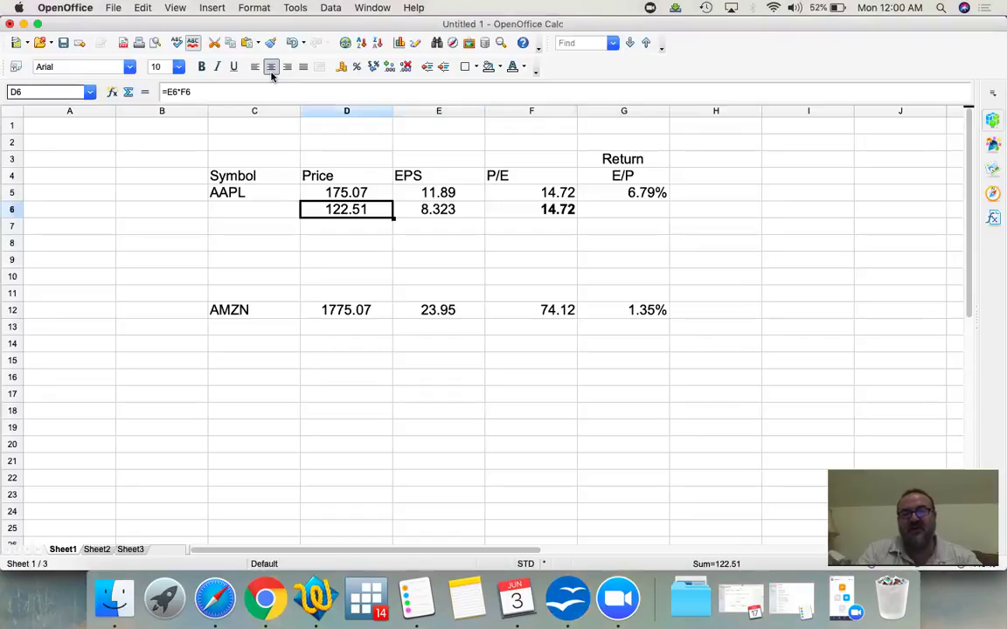
key(Right)
key(Right)
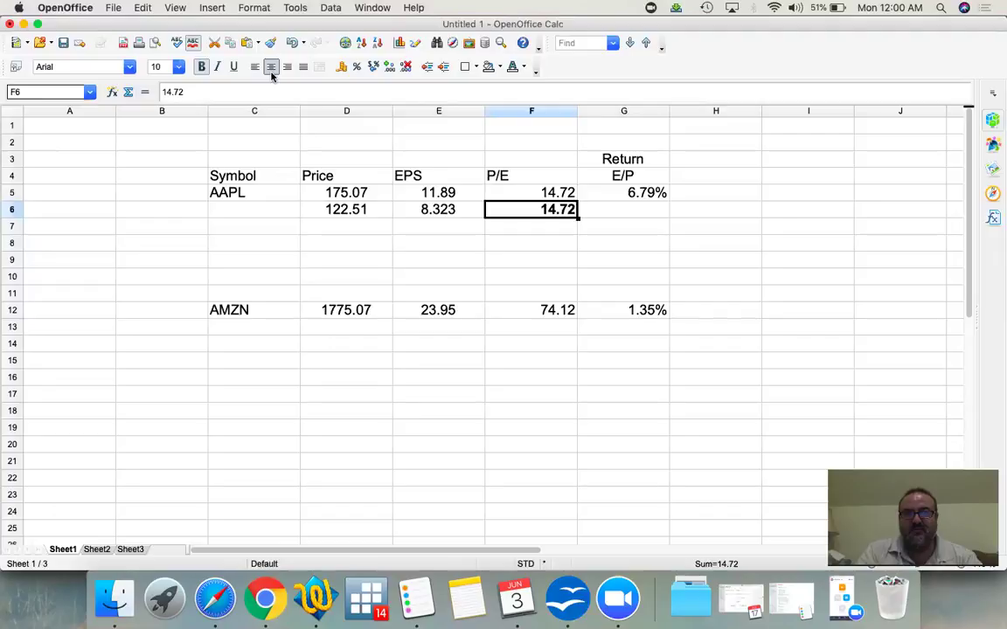
- Review Apple's original row C5:F5 against the lowered values in row 6
key(Up)
key(shift+Left)
key(shift+Left)
key(shift+Left)
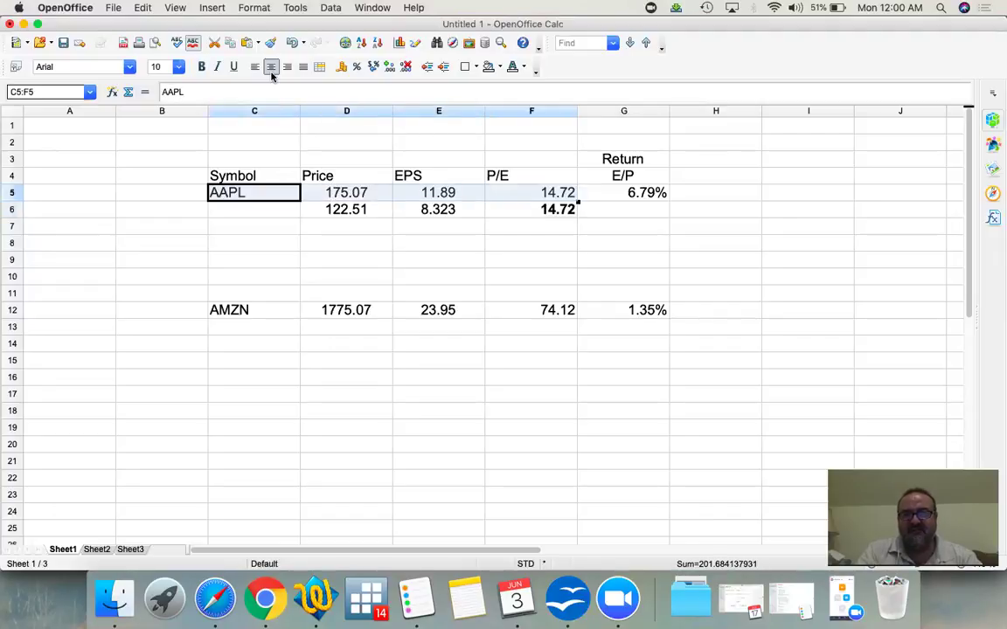
key(Down)
key(Right)
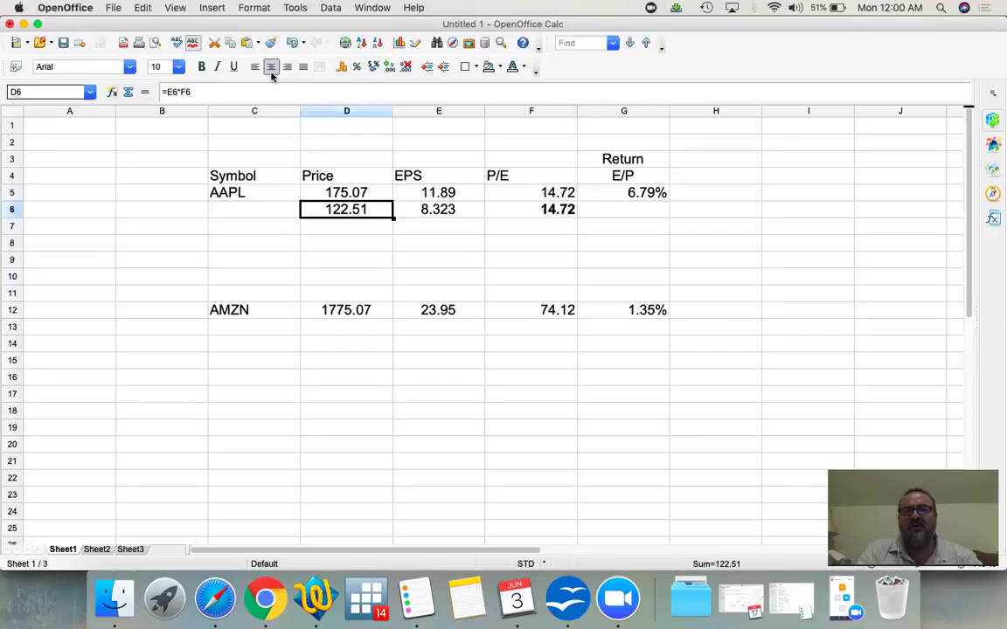
key(Right)
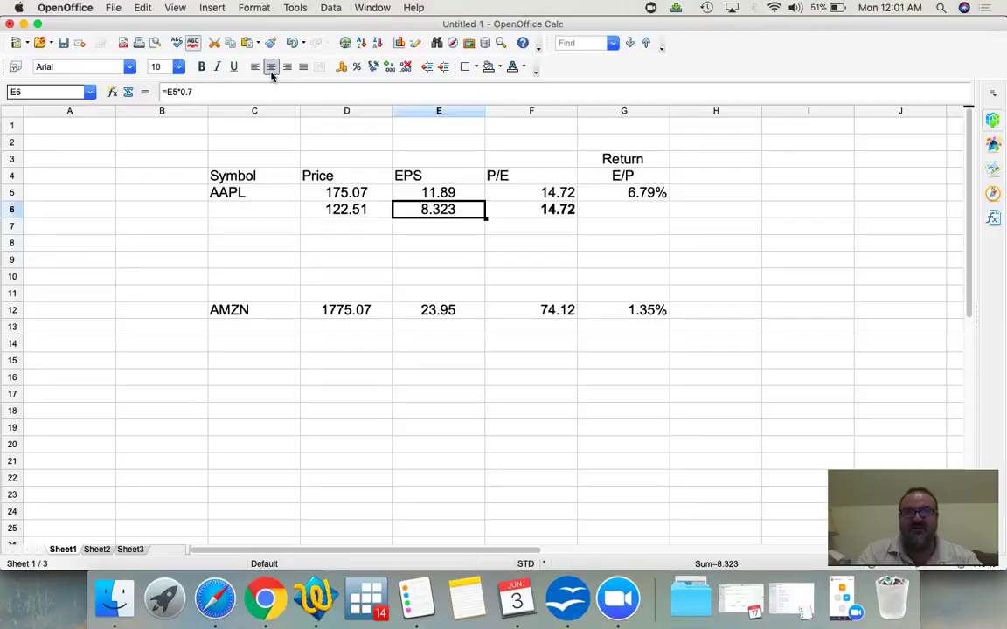
key(Up)
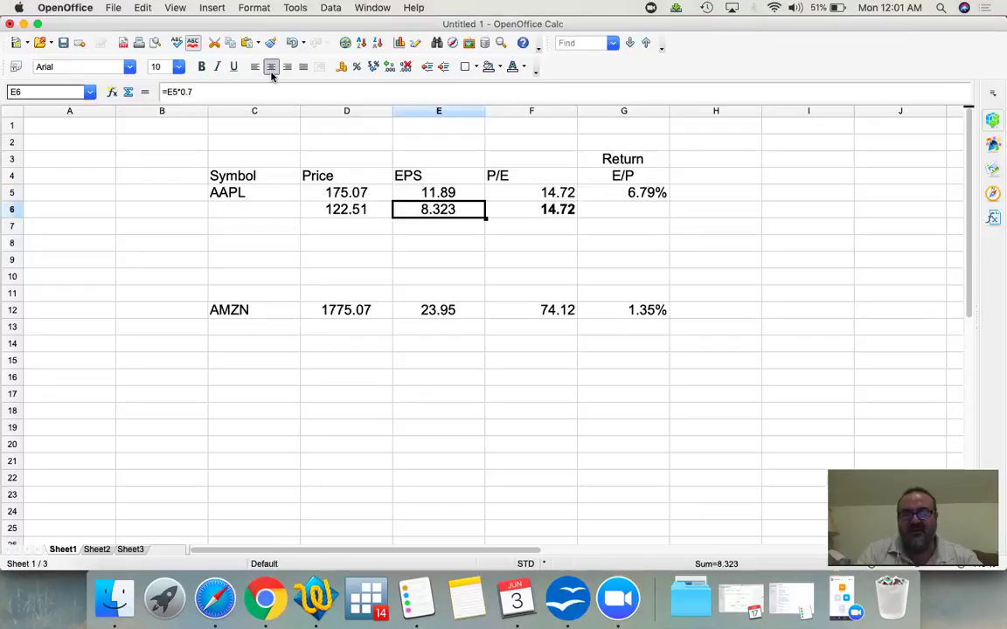
key(Right)
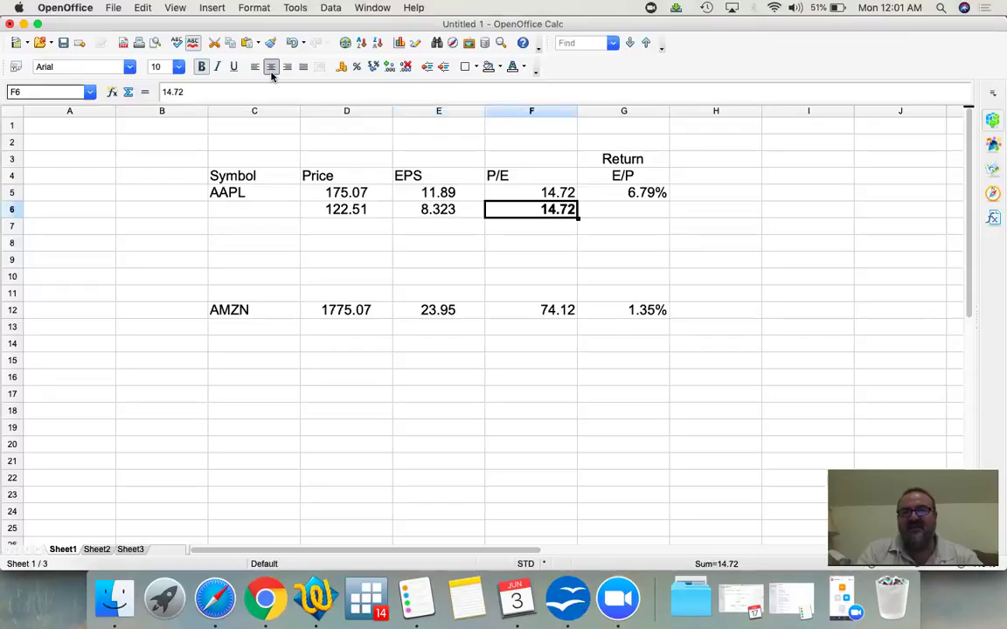
key(Left)
key(Left)
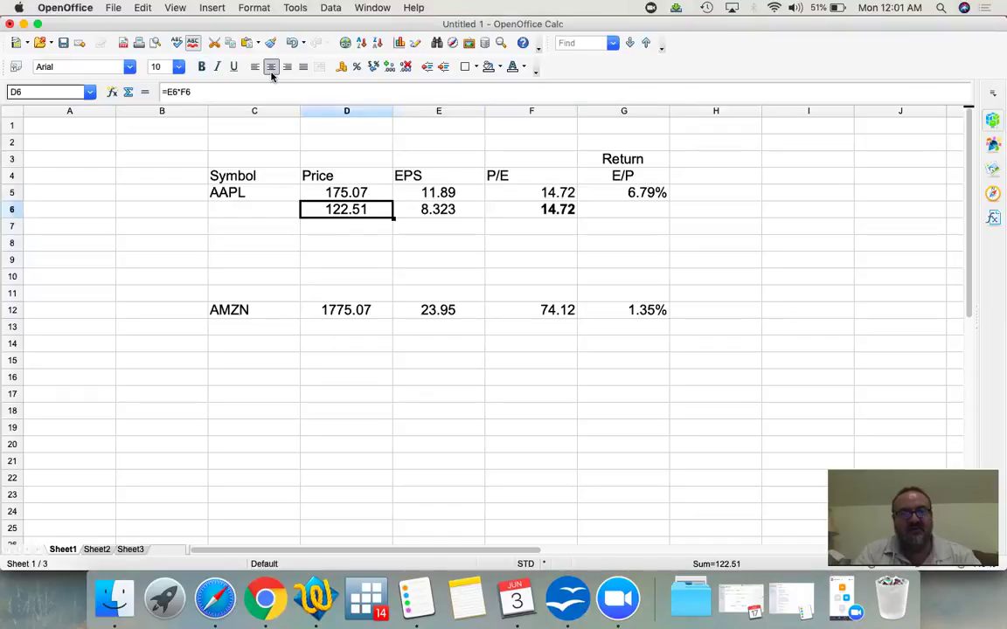
- Enter =E12*.70 in E13 for Amazon's reduced EPS, centred and shown as 16.77
key(Down)
key(Down)
key(Down)
key(Down)
key(Down)
key(Down)
key(Down)
key(Right)
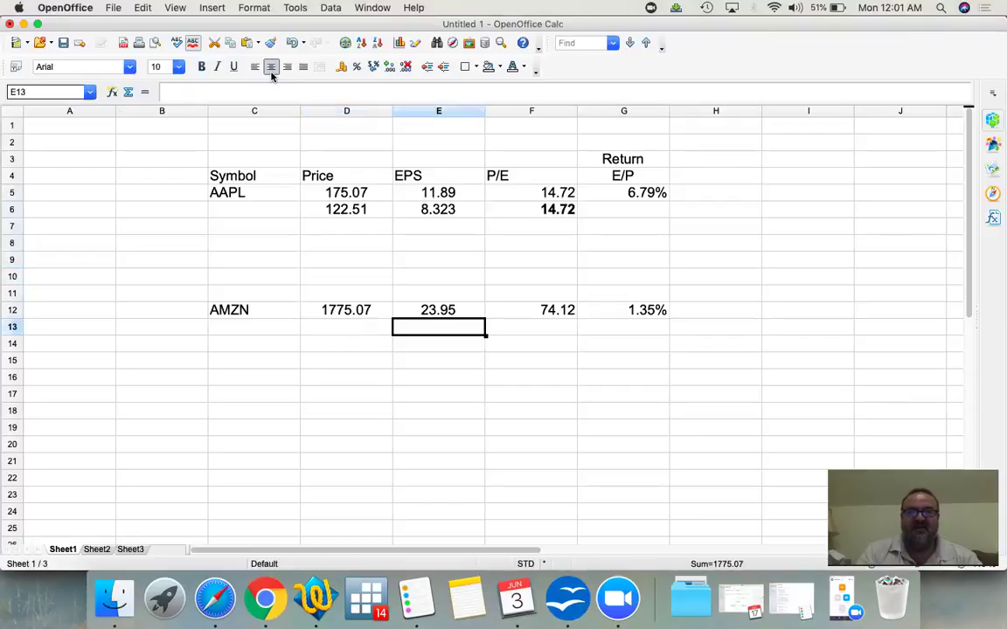
text(=)
key(Up)
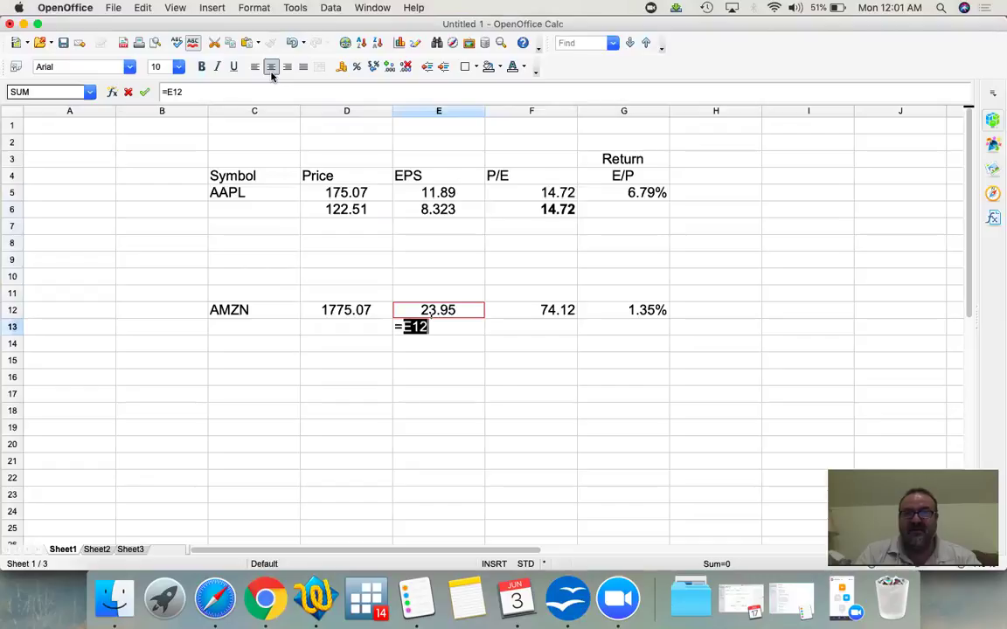
text(*)
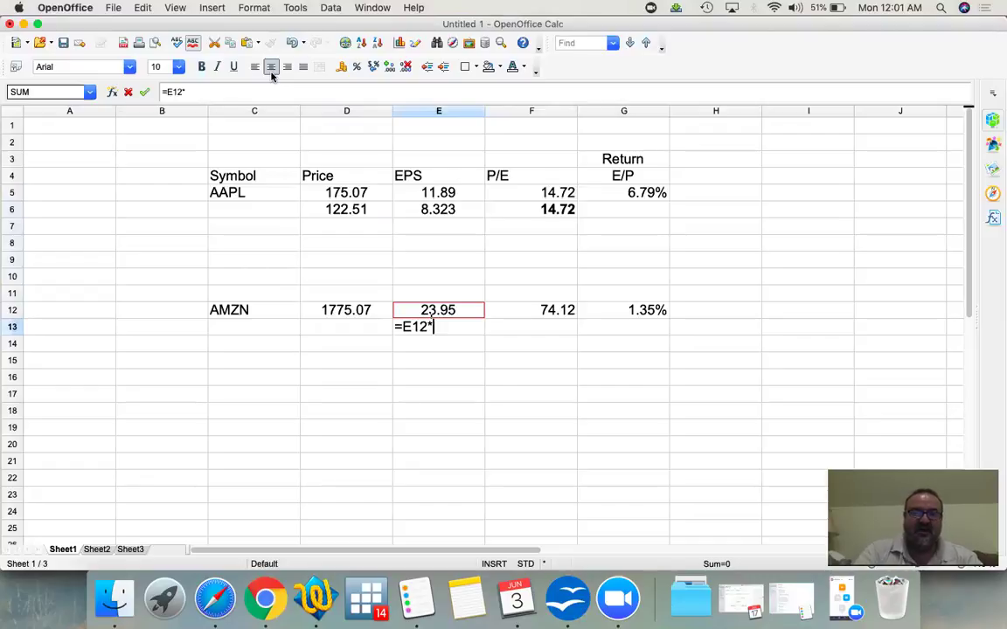
text(.70)
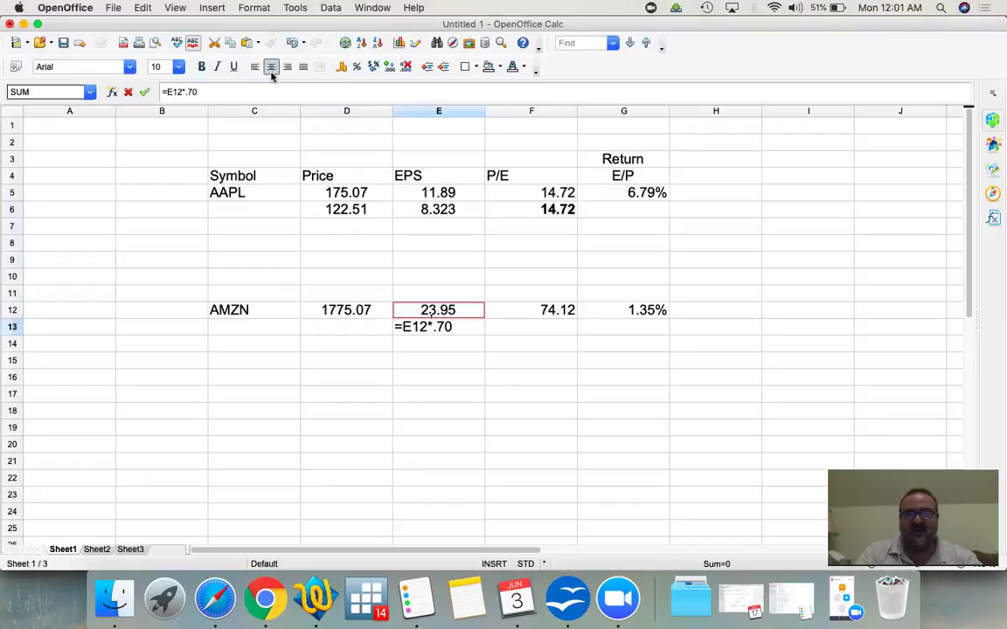
key(Return)
key(Up)
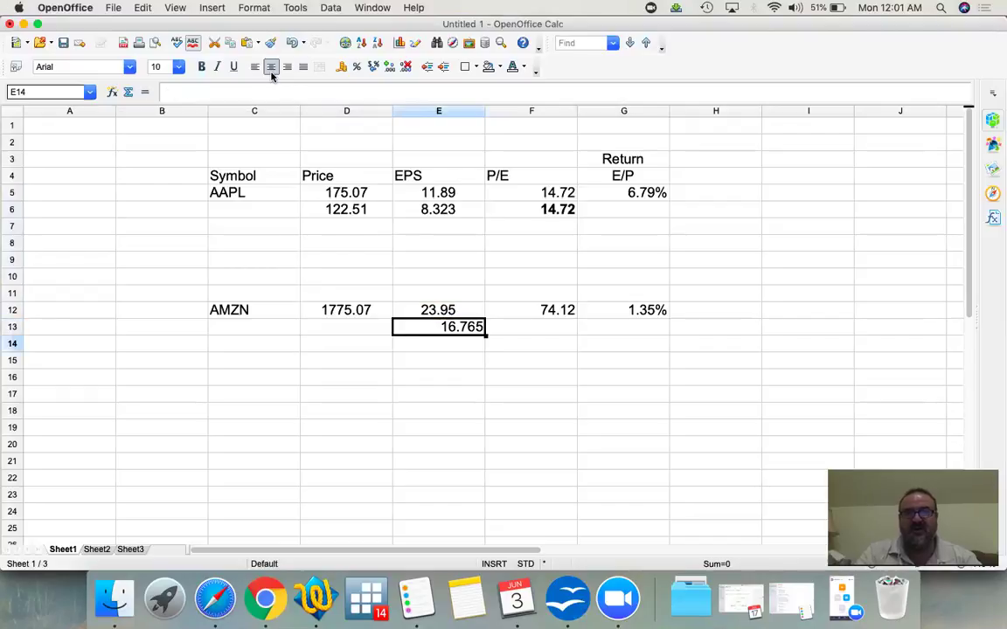
click(271, 67)
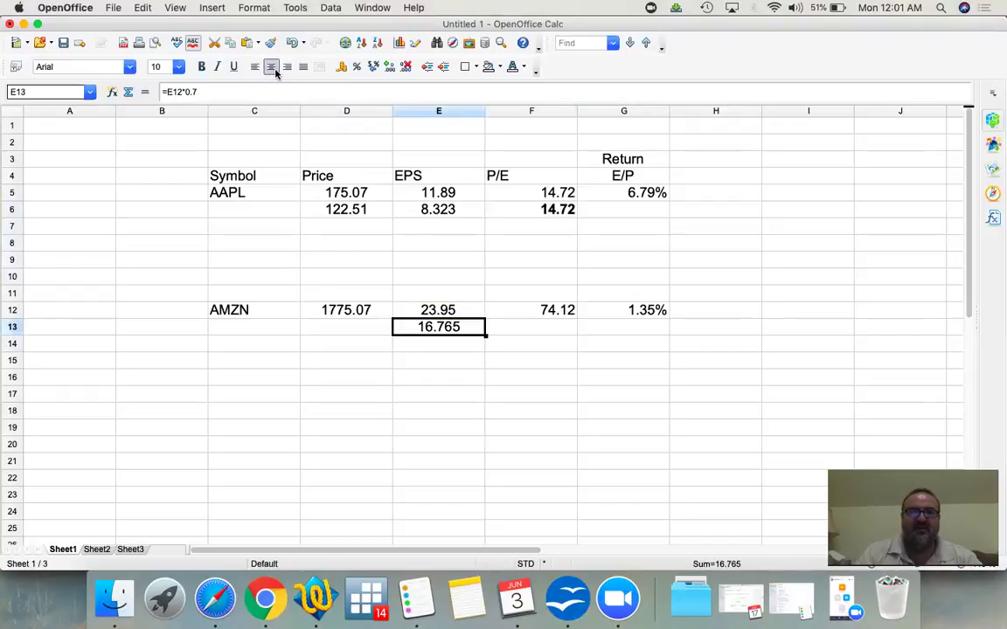
click(406, 69)
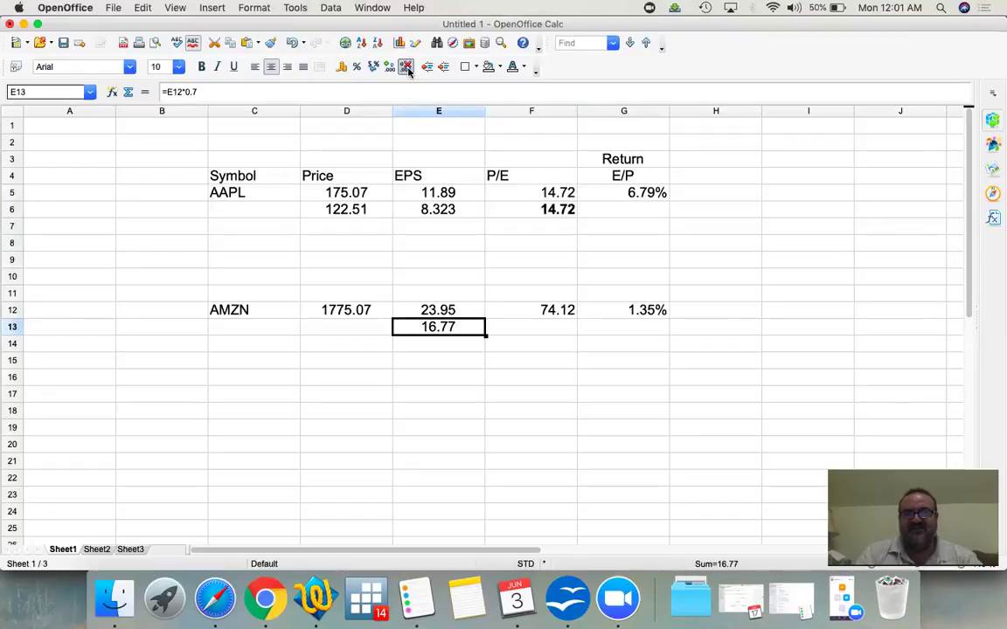
- Enter Amazon's P/E of 74.12 in F13
key(Tab)
text(74.12)
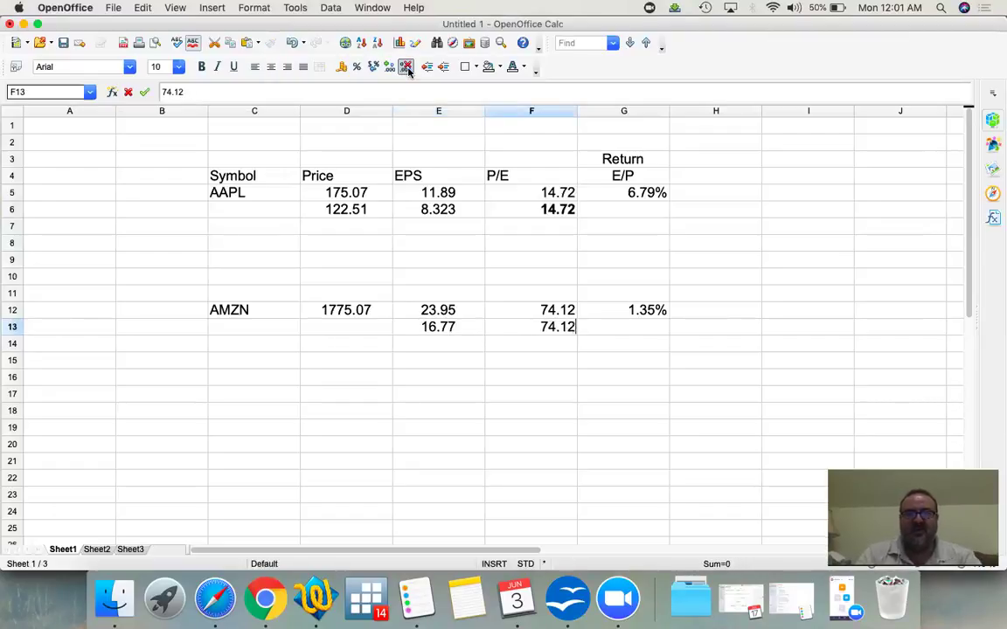
key(Return)
- Enter =E13*F13 in D13, showing the lower price 1242.62 centred
key(Up)
key(Left)
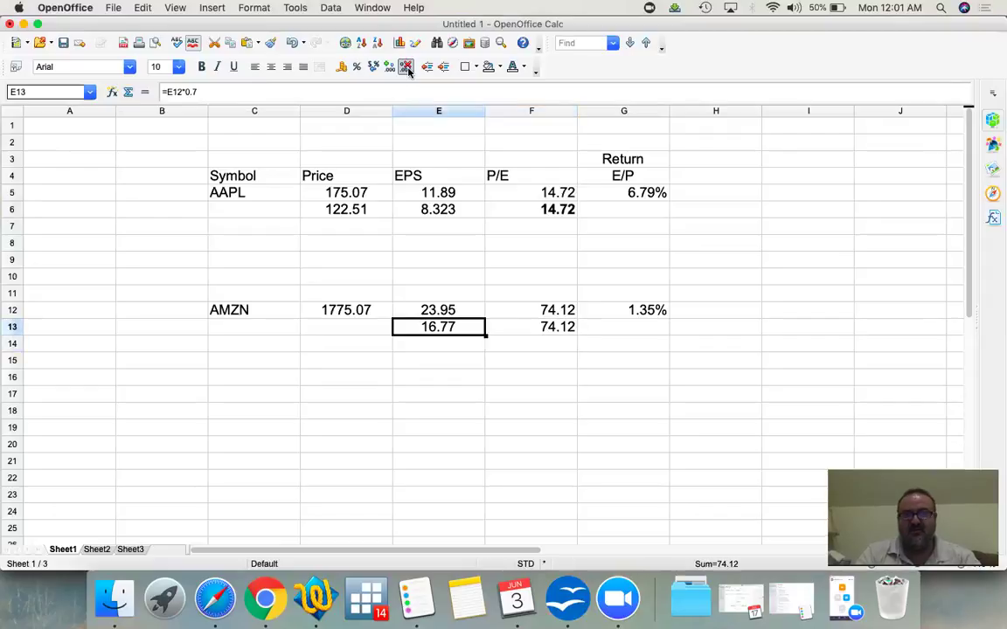
key(Left)
text(=)
key(Right)
text(*)
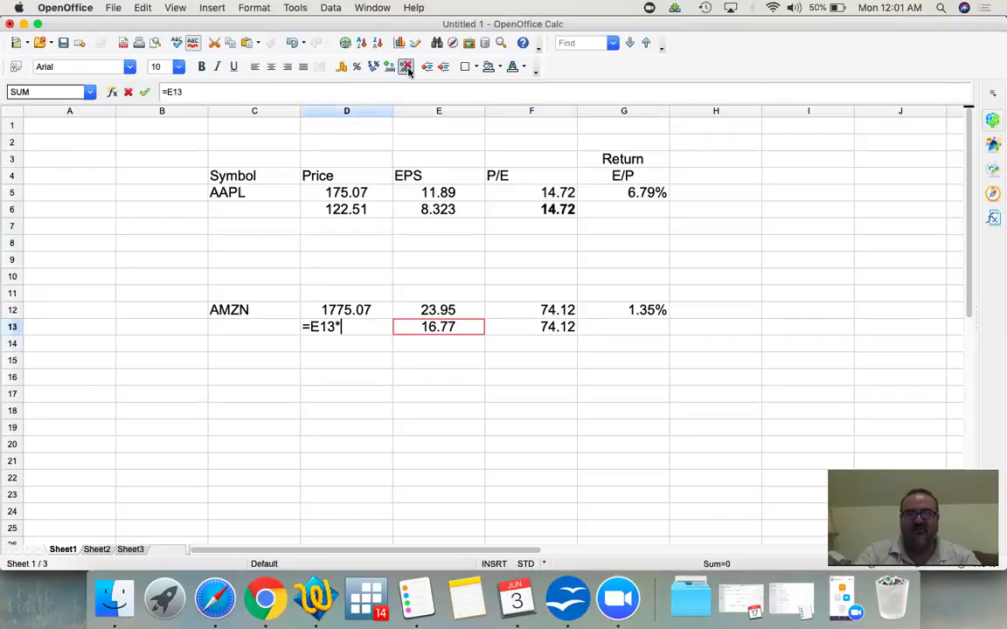
key(Right)
key(Right)
key(Return)
key(Up)
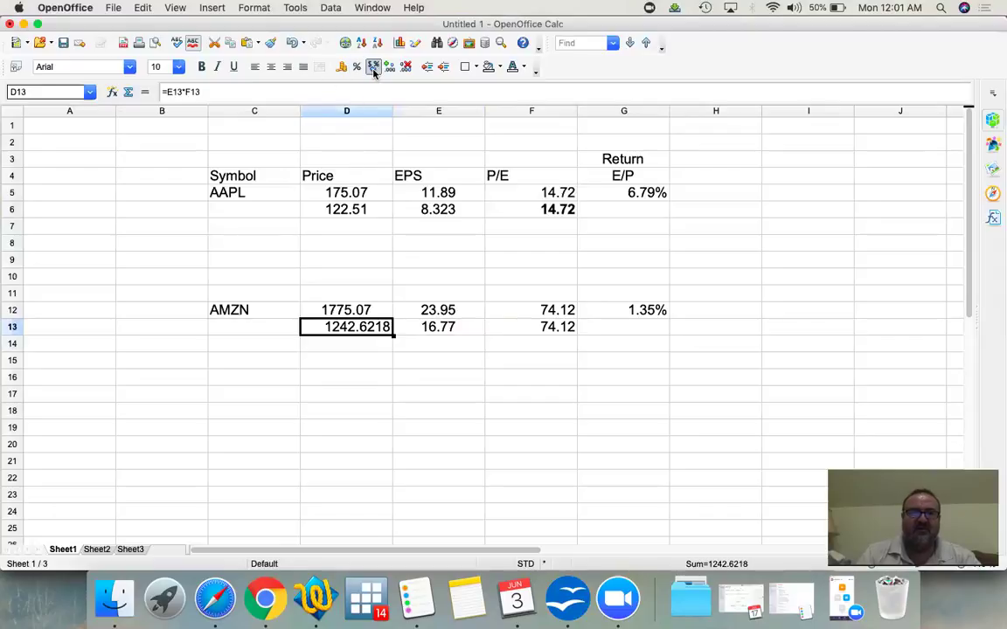
click(406, 67)
click(406, 68)
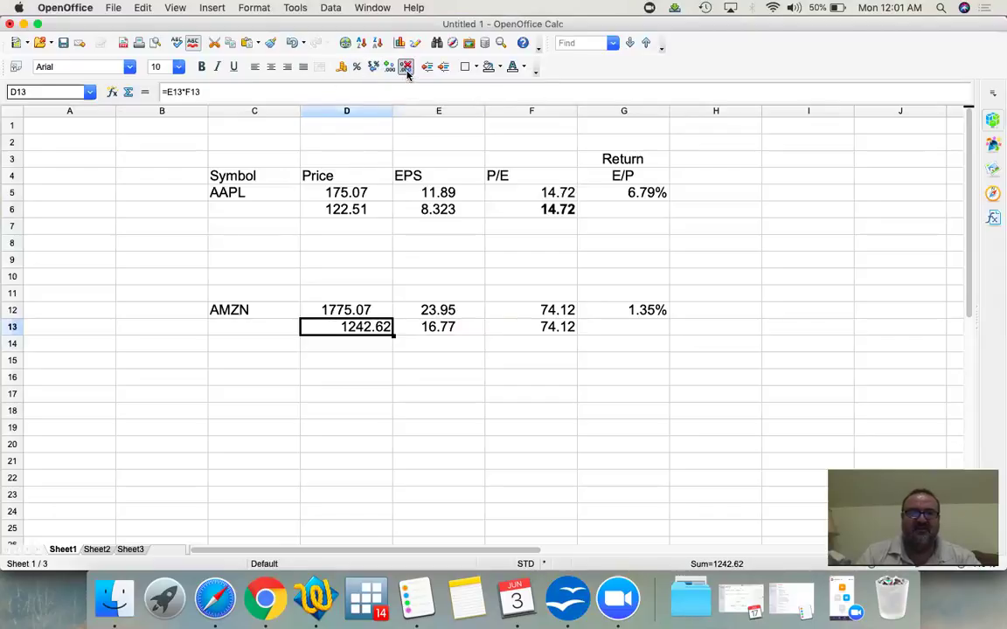
click(272, 67)
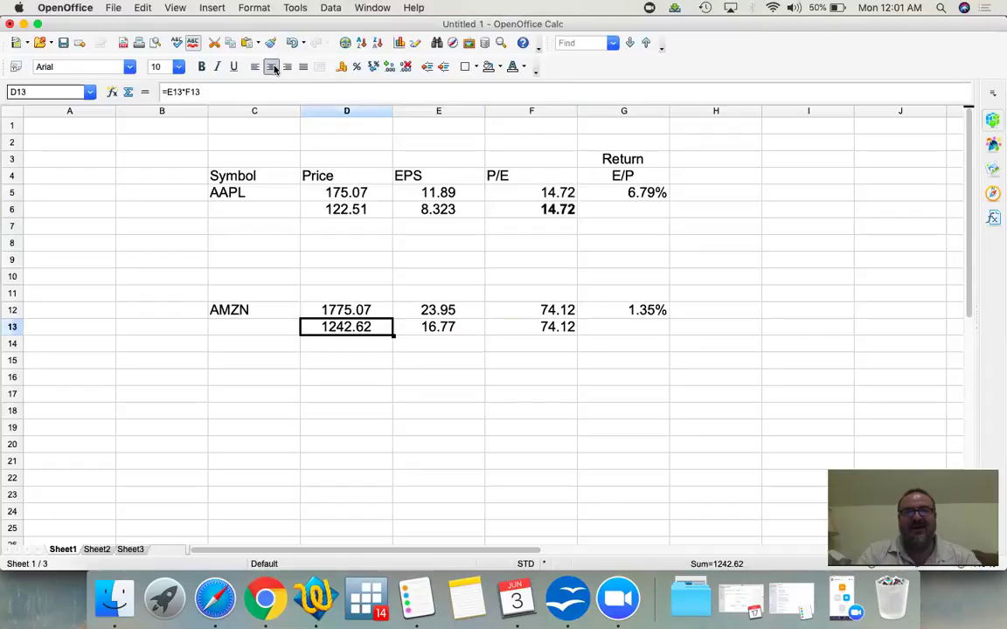
key(Right)
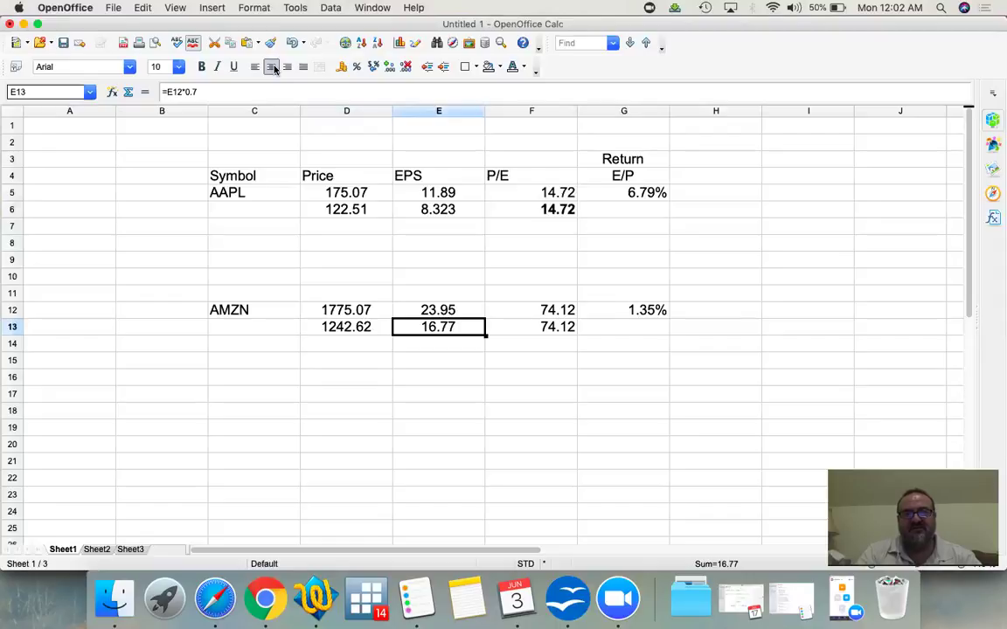
key(Up)
key(Up)
key(Up)
key(Up)
key(Up)
key(Up)
key(Up)
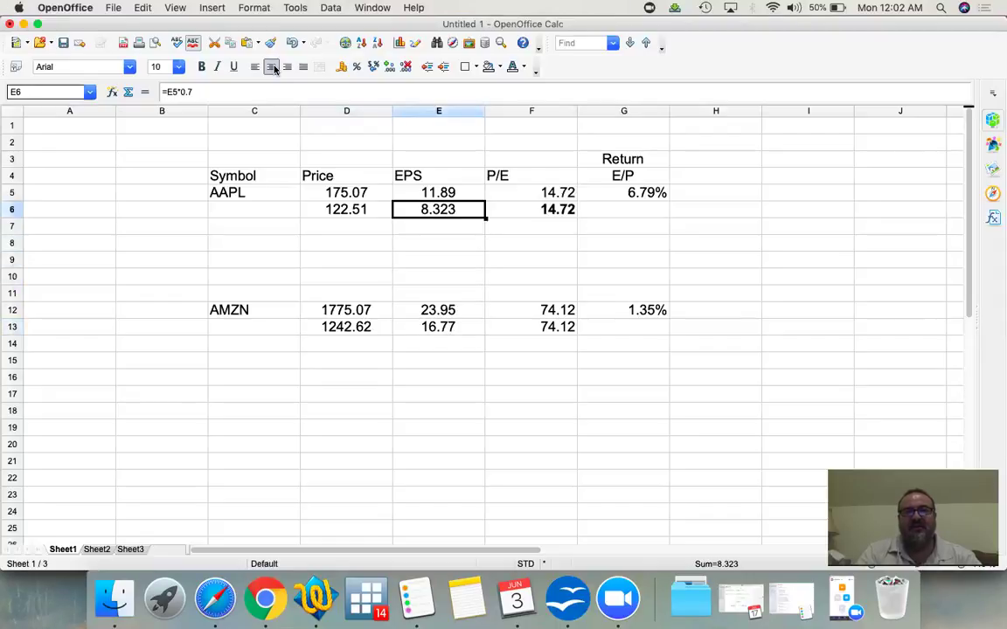
key(Up)
key(shift+Right)
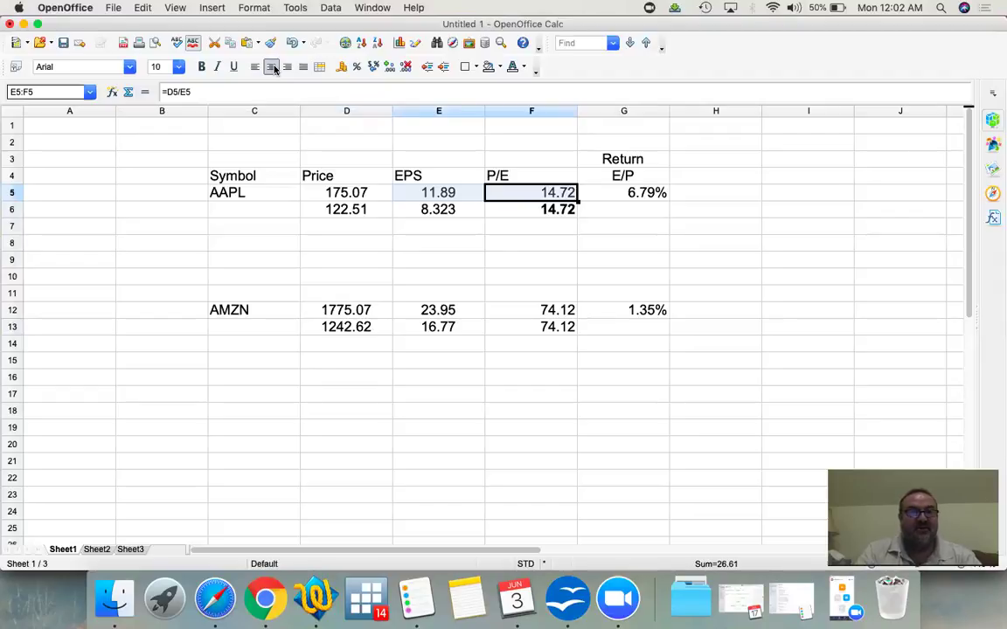
key(Down)
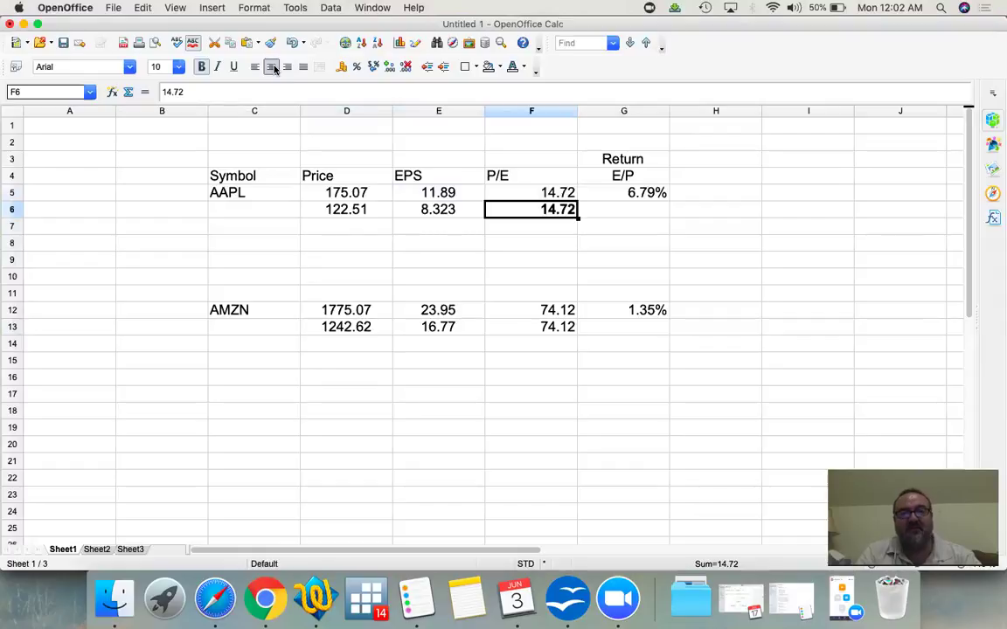
key(Left)
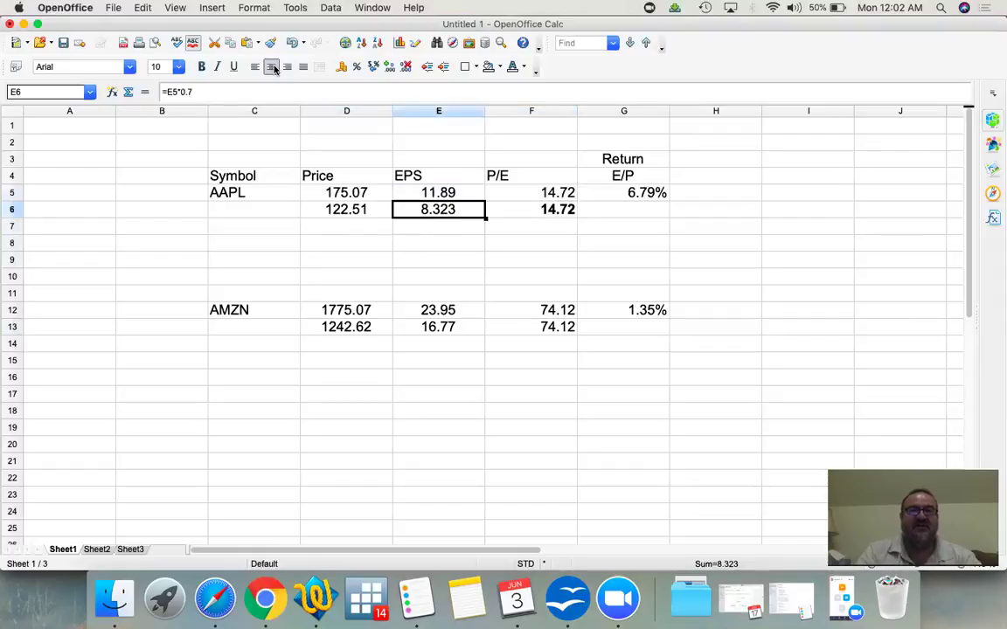
key(Up)
key(Up)
key(Down)
key(shift+Down)
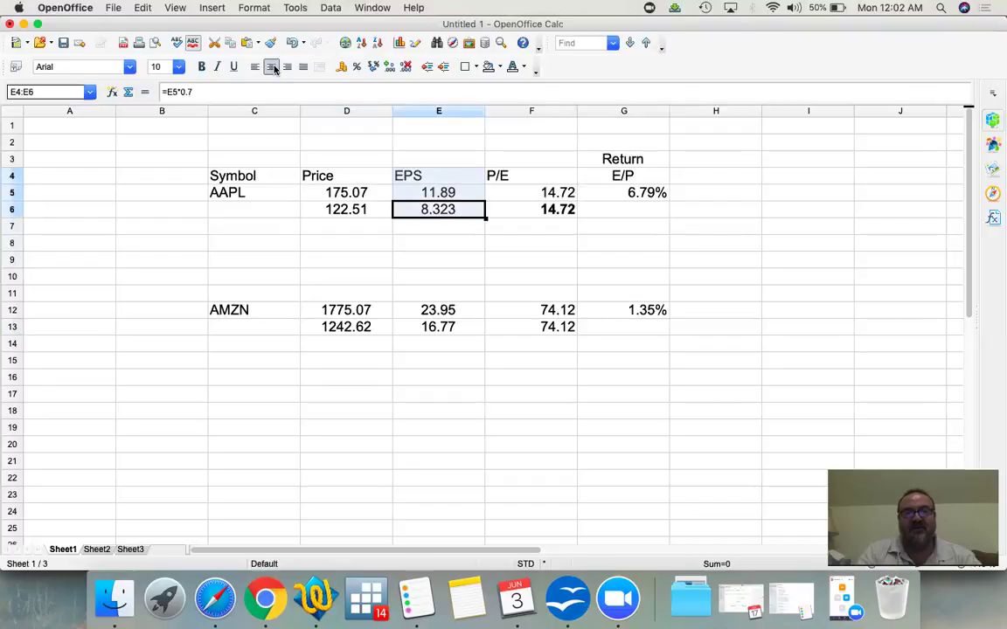
key(Down)
key(Down)
key(Left)
key(Left)
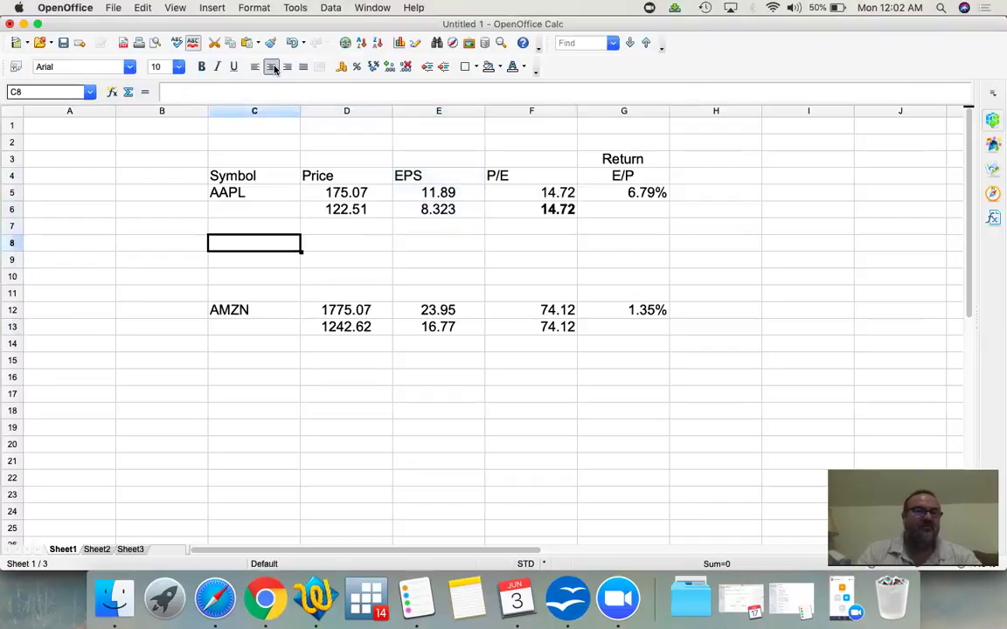